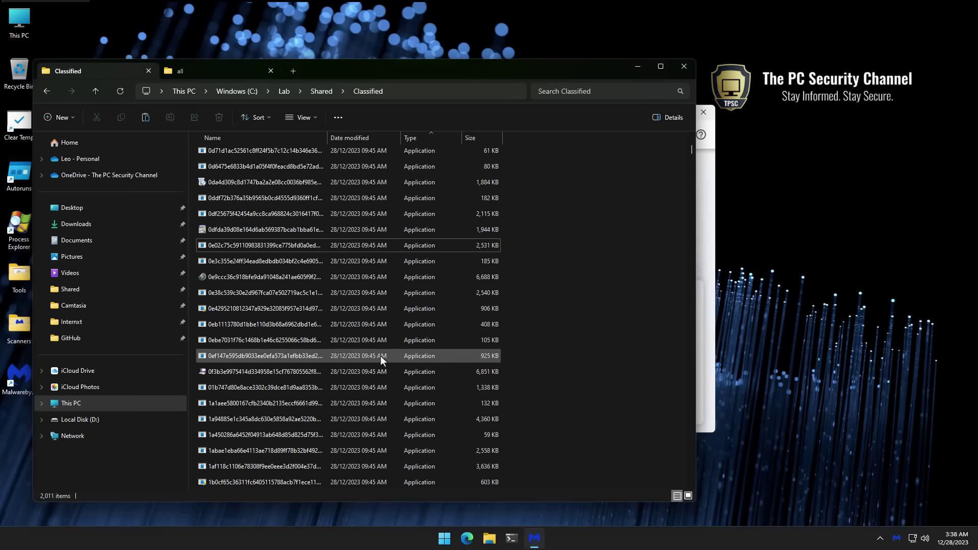
Step: Bring the Malwarebytes Premium dashboard, showing 100% protection, in front of the Classified folder
click(699, 356)
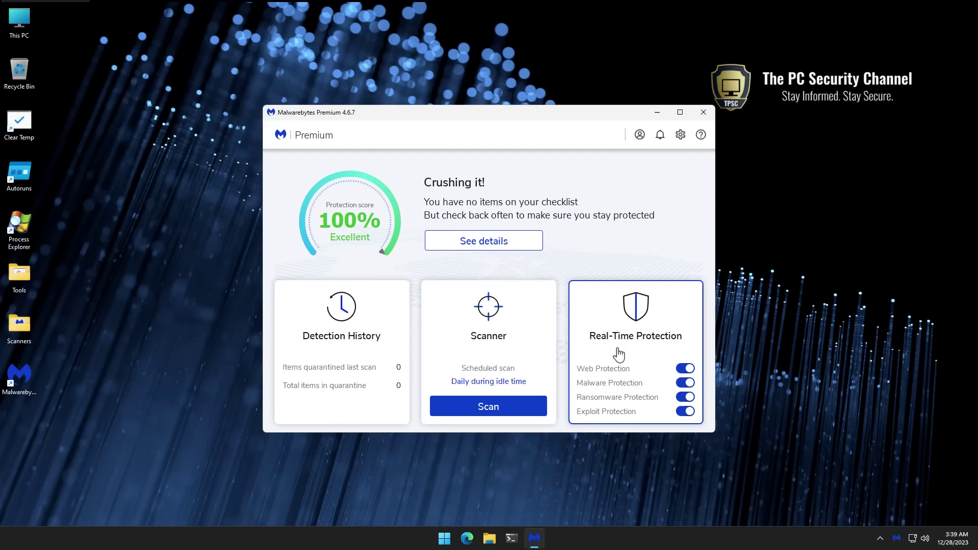
Step: Open Task Manager sorted by CPU, move it to the right, and refocus Malwarebytes
right_click(444, 538)
click(414, 414)
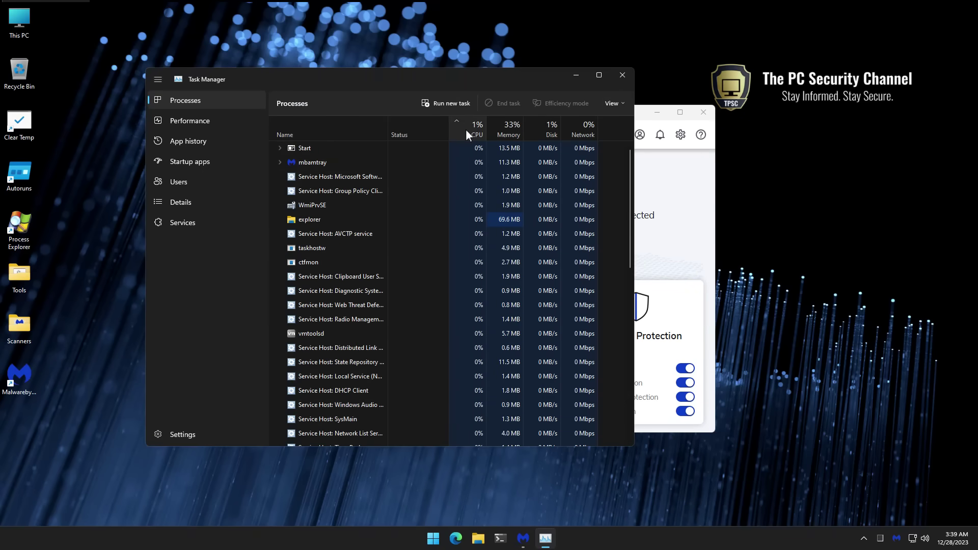
click(465, 129)
drag(439, 78, 791, 136)
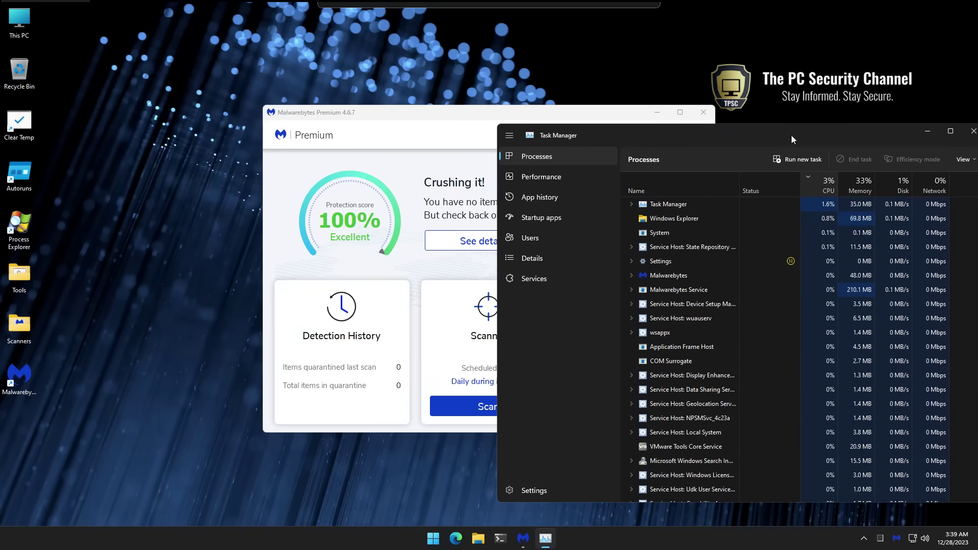
click(511, 111)
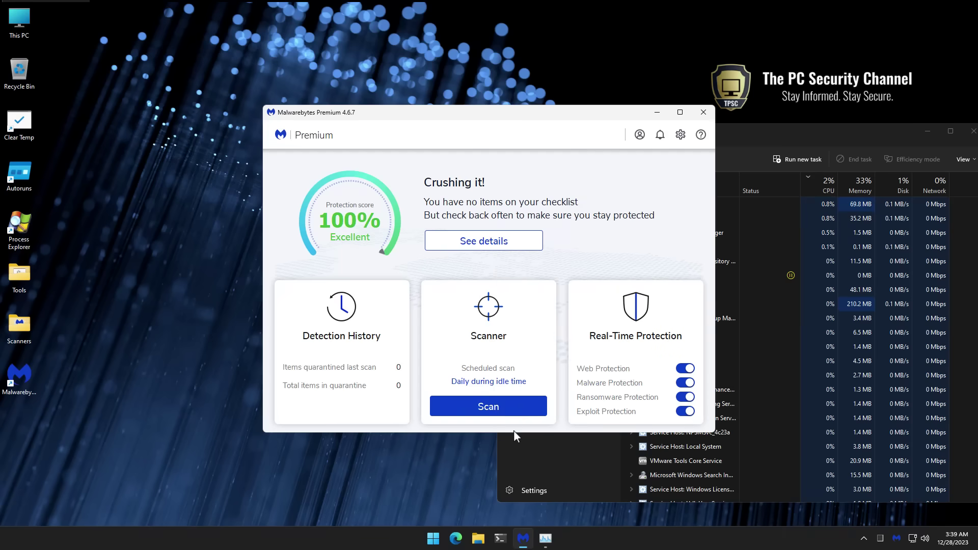
Step: In a PowerShell terminal moved lower on screen, change directory to Z:/Shared
click(503, 538)
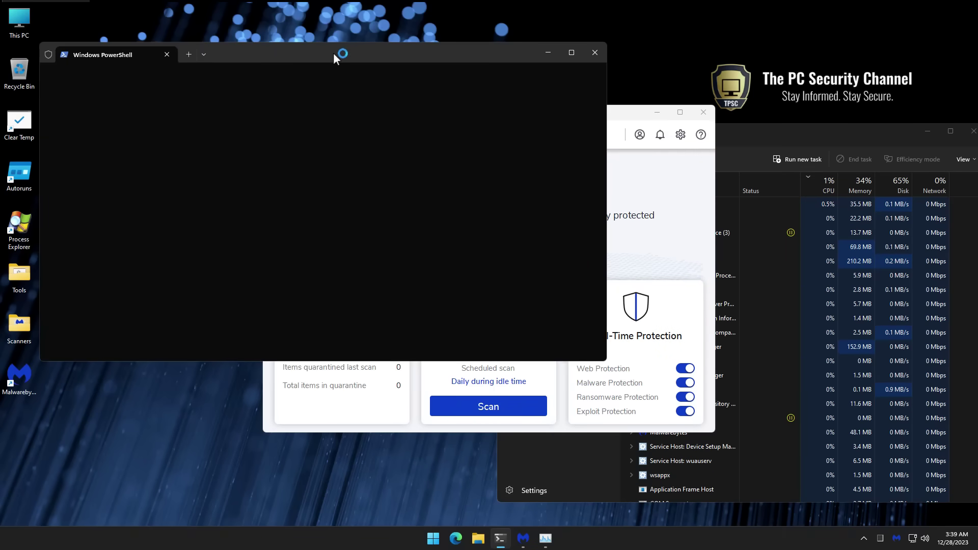
drag(334, 55, 334, 227)
text(cd )
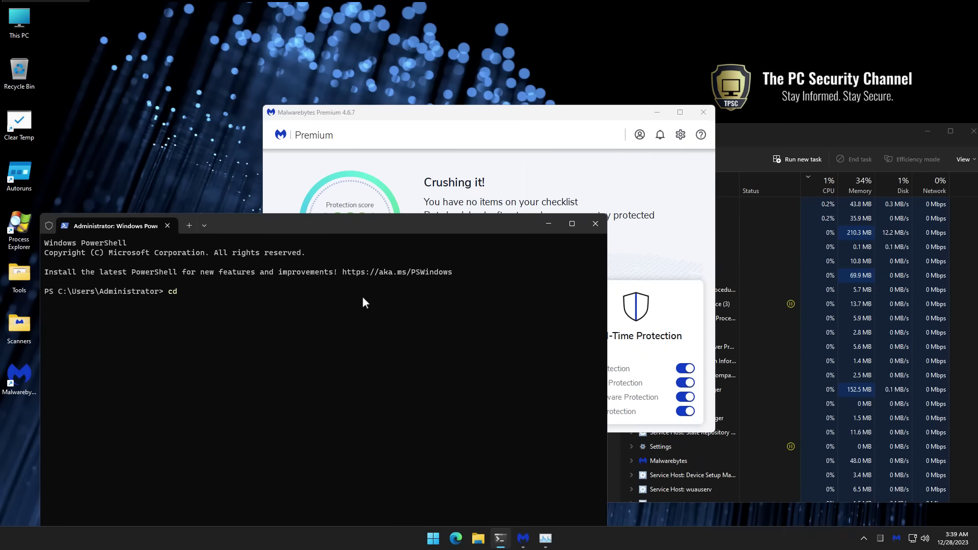
text(Z:/Shared)
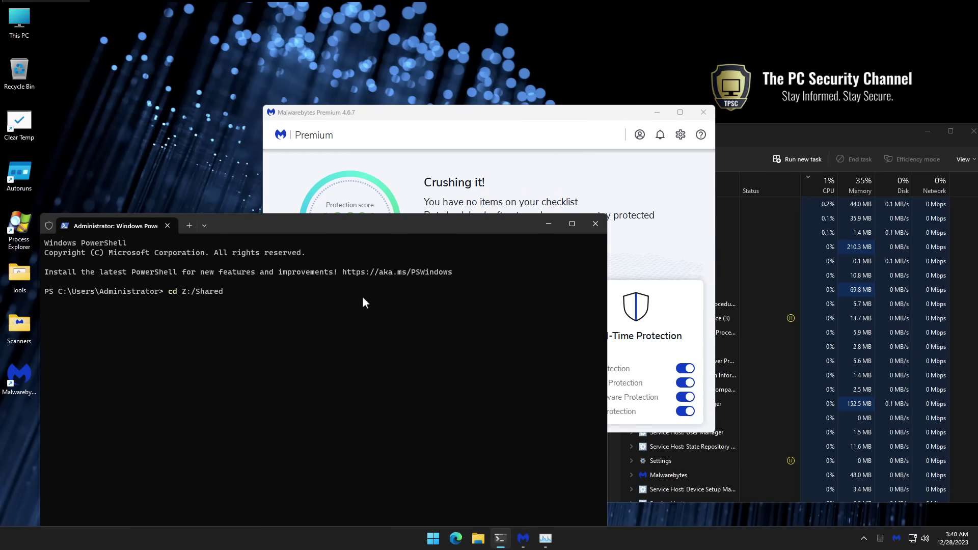
key(Return)
Step: Run 'python malx.py -n -d' while keeping Malwarebytes visible to watch blocks
text(python m)
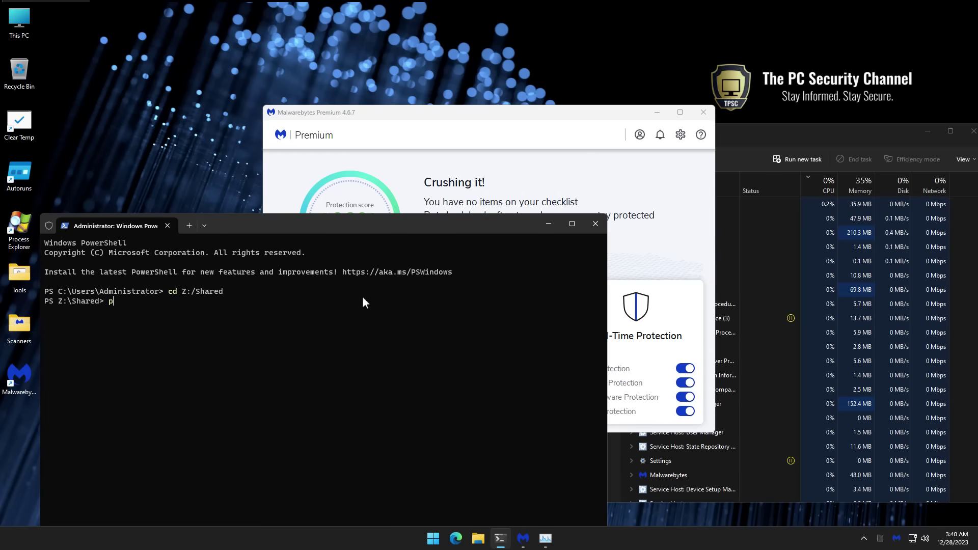
text(alx.py -n)
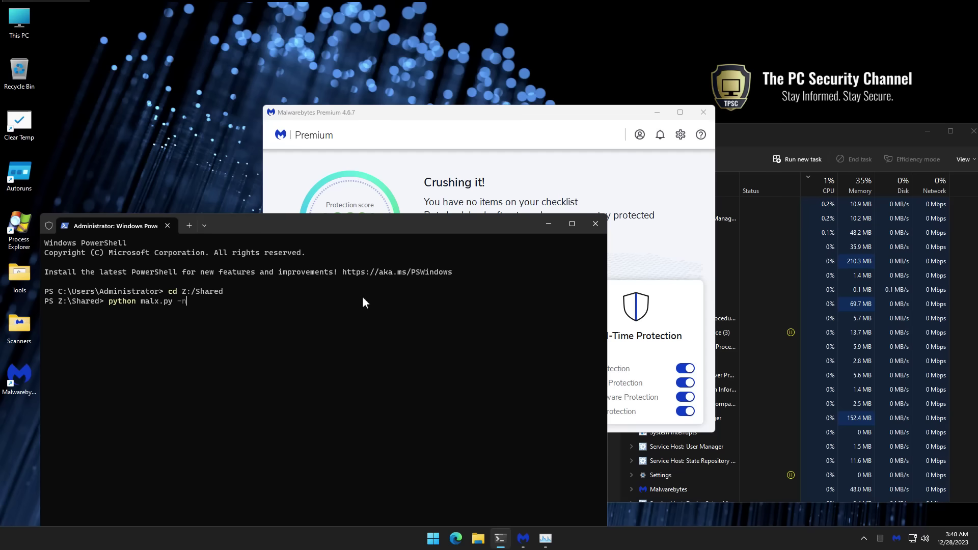
click(471, 168)
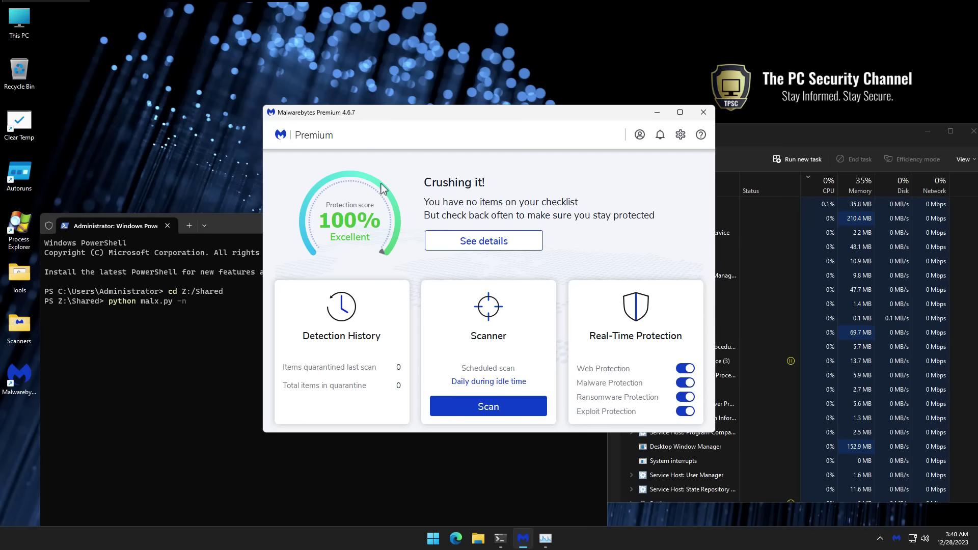
click(247, 220)
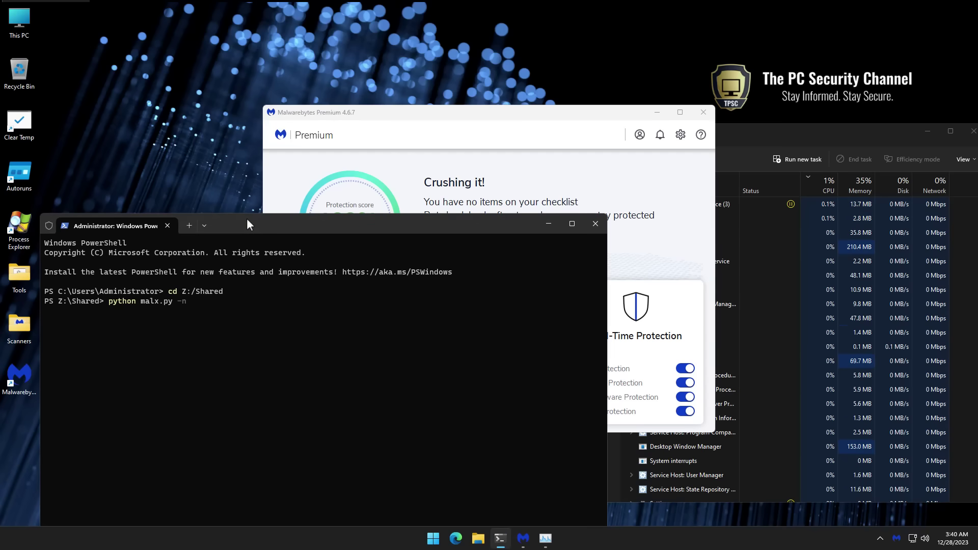
text(-d)
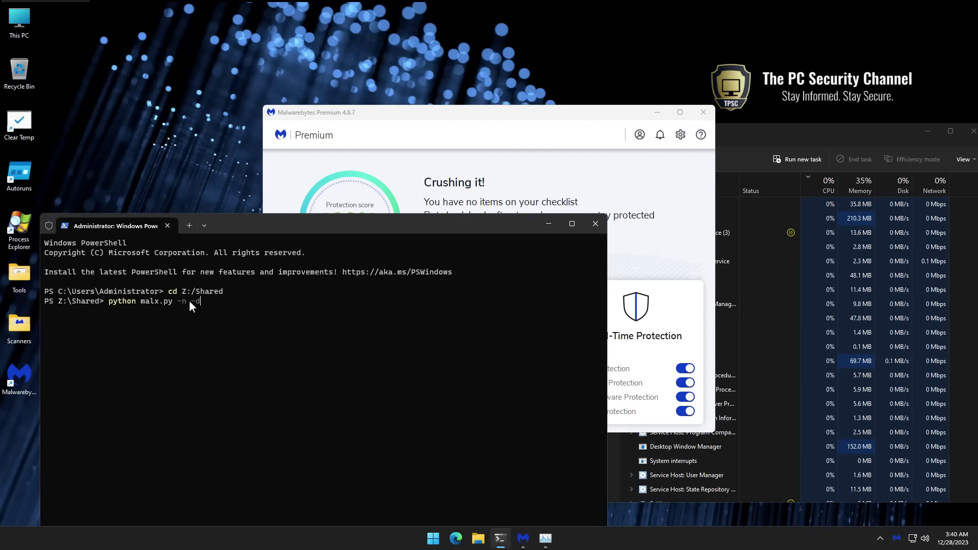
click(416, 209)
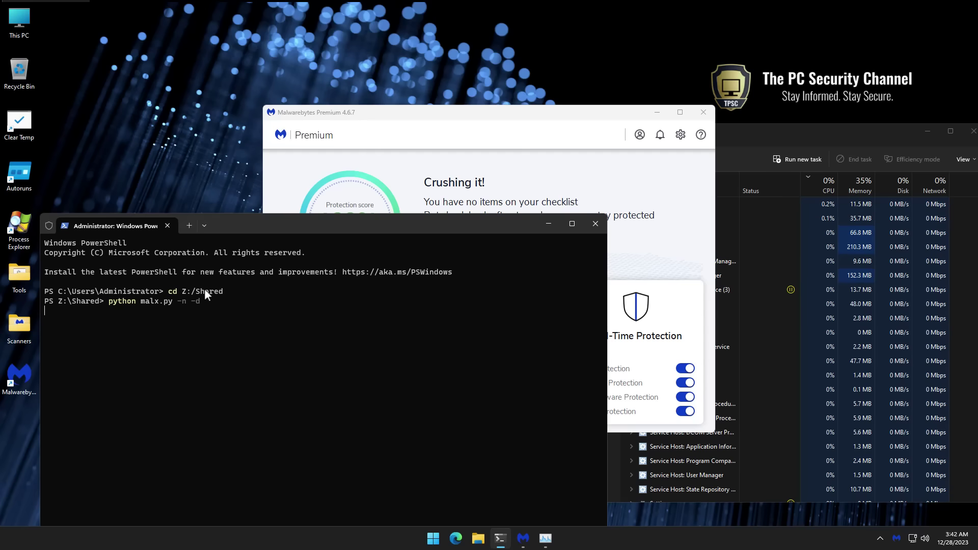
key(Return)
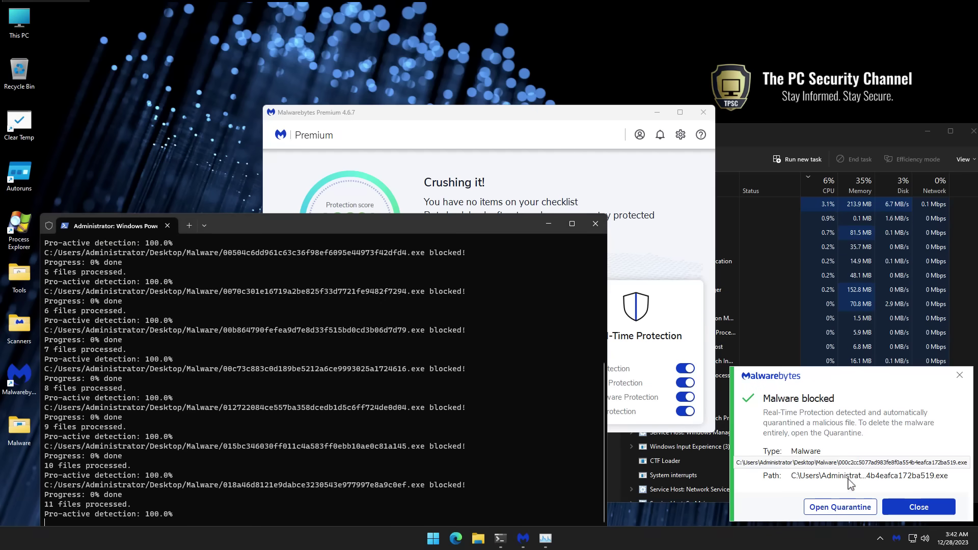
Step: Dismiss the Malware blocked notification and close the Classified folder window with Alt+F4
click(902, 506)
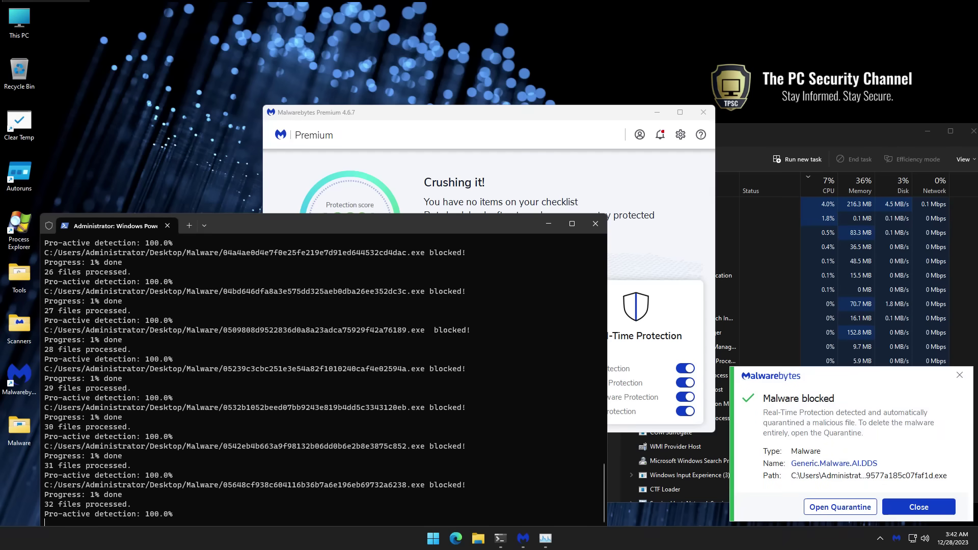
click(403, 524)
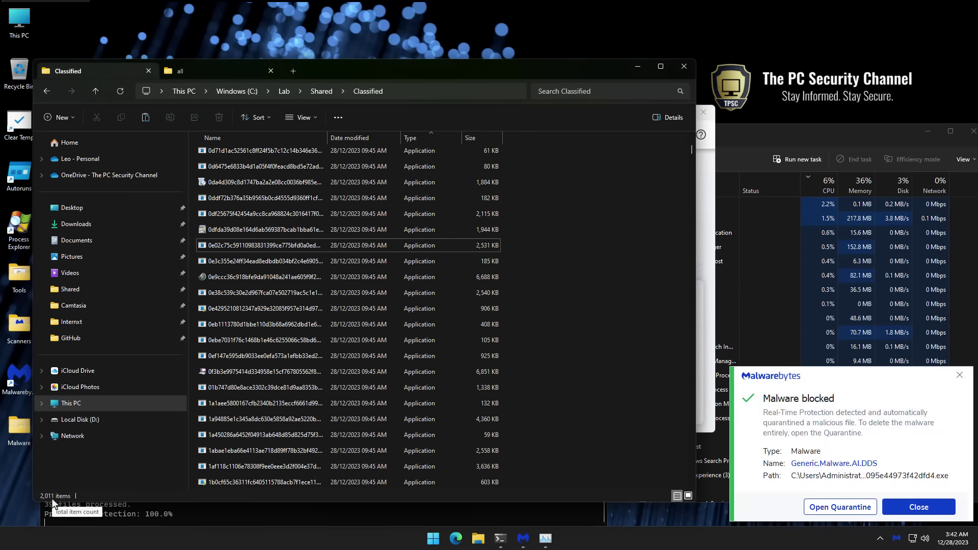
key(alt+F4)
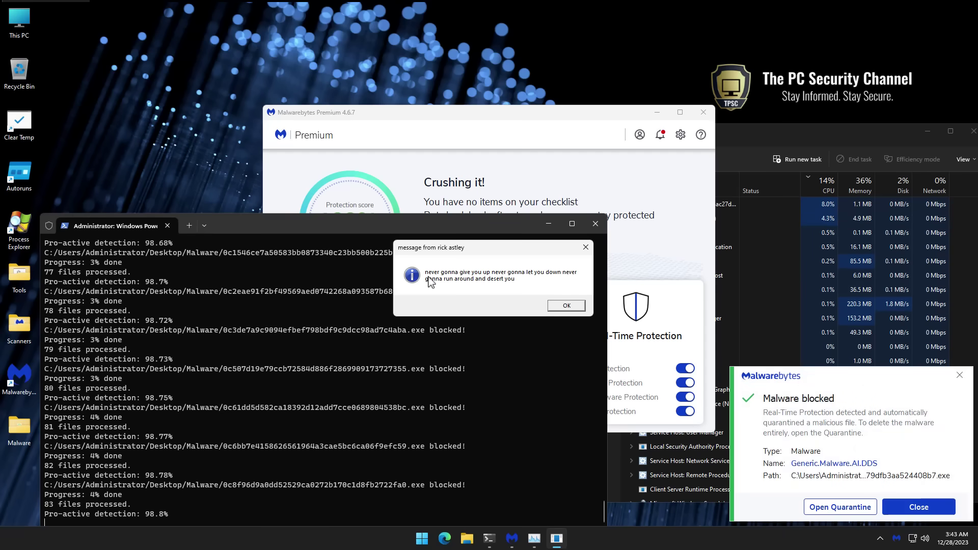
Step: Dismiss the rick astley and chrome.exe message boxes and close the rickroll Notepad document
click(564, 305)
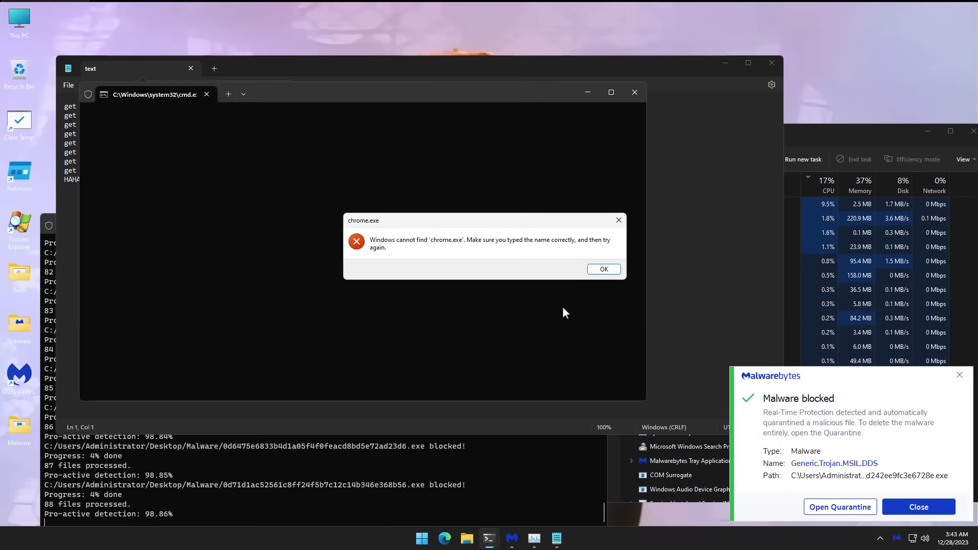
click(604, 270)
click(252, 130)
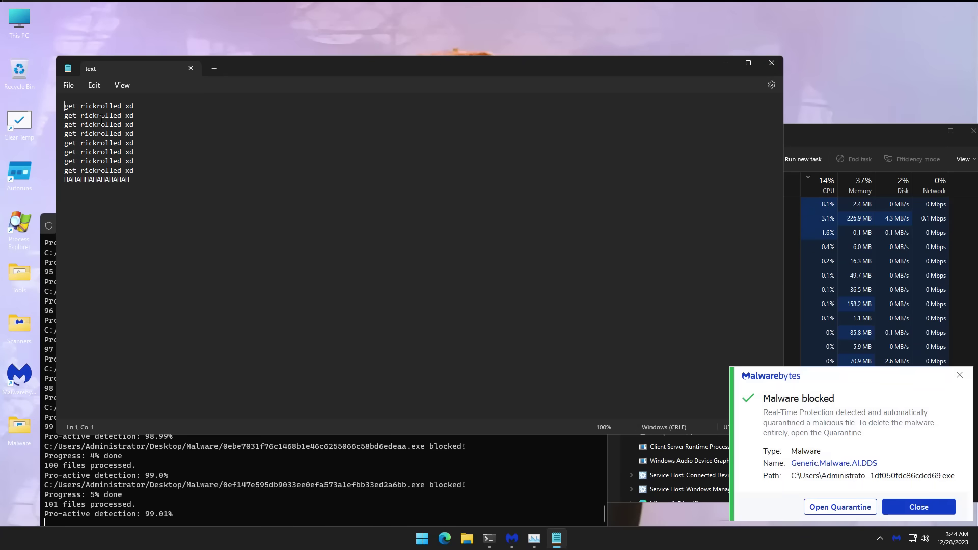
click(190, 68)
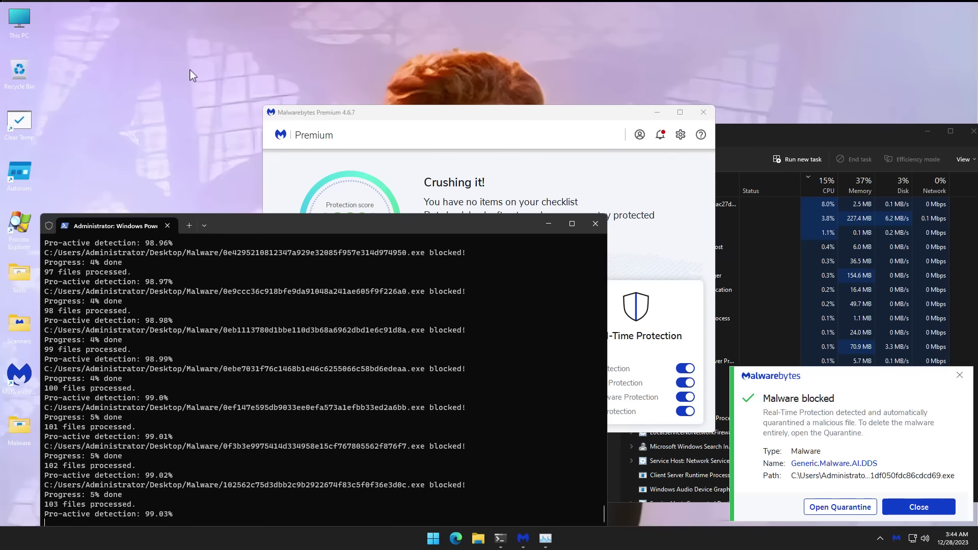
Step: Minimize windows, reopen PowerShell and Malwarebytes (212 quarantined), and close the dnX program
click(657, 112)
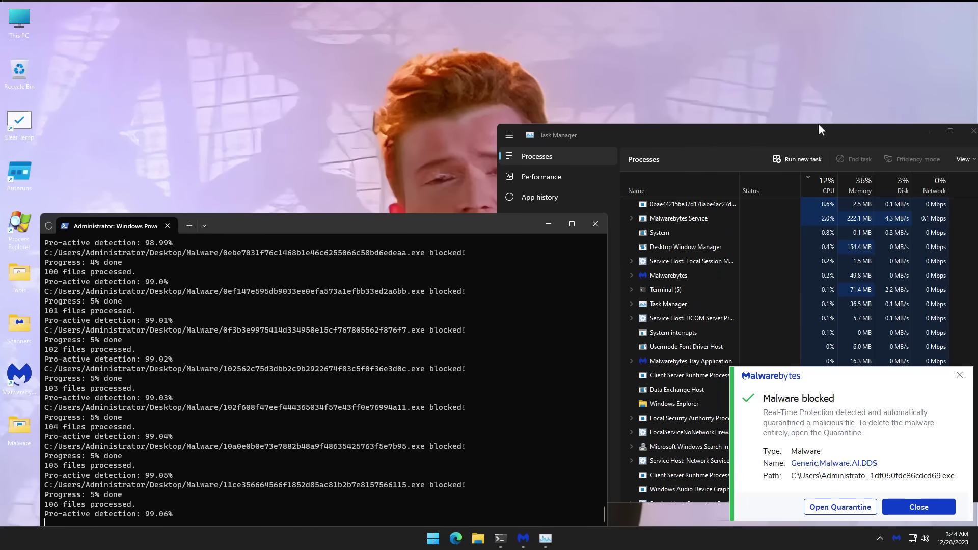
click(926, 131)
click(548, 223)
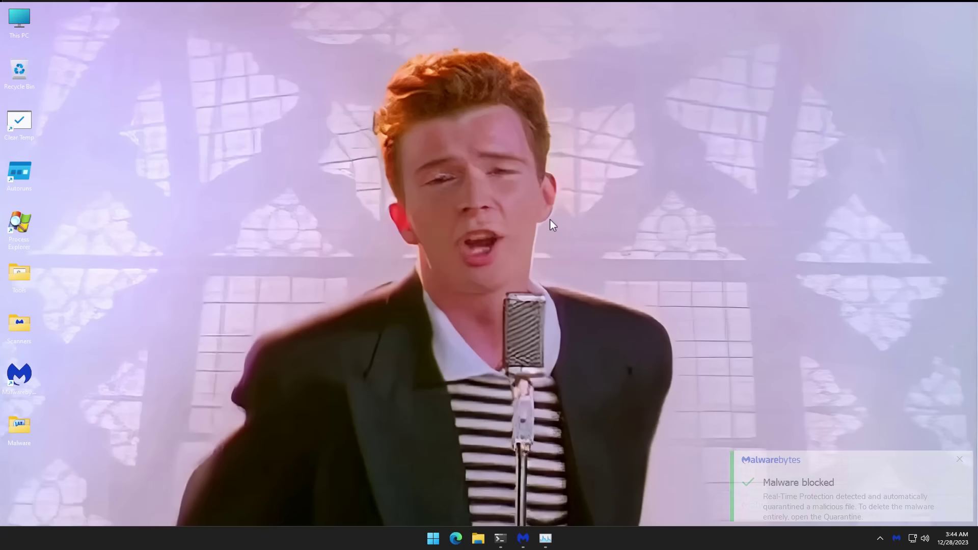
click(501, 538)
click(523, 539)
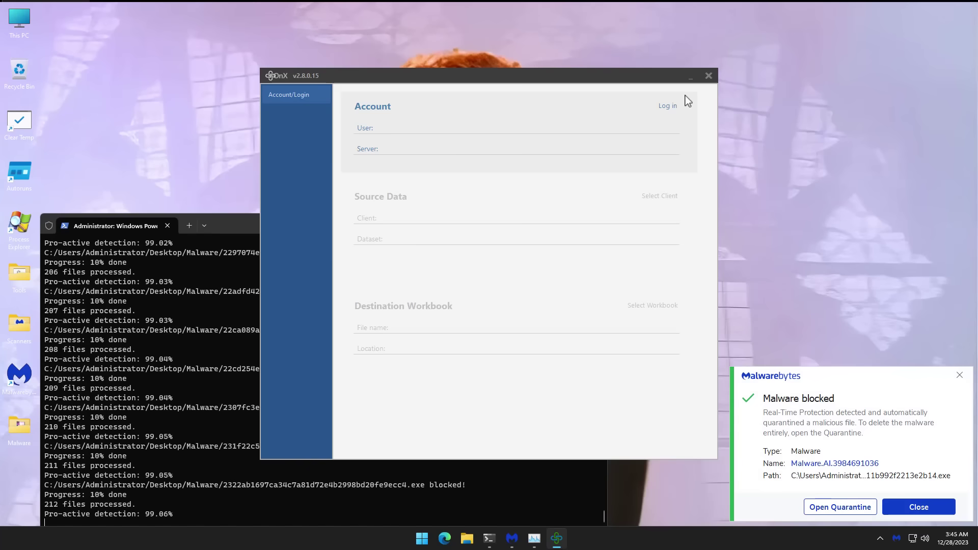
click(708, 75)
click(516, 249)
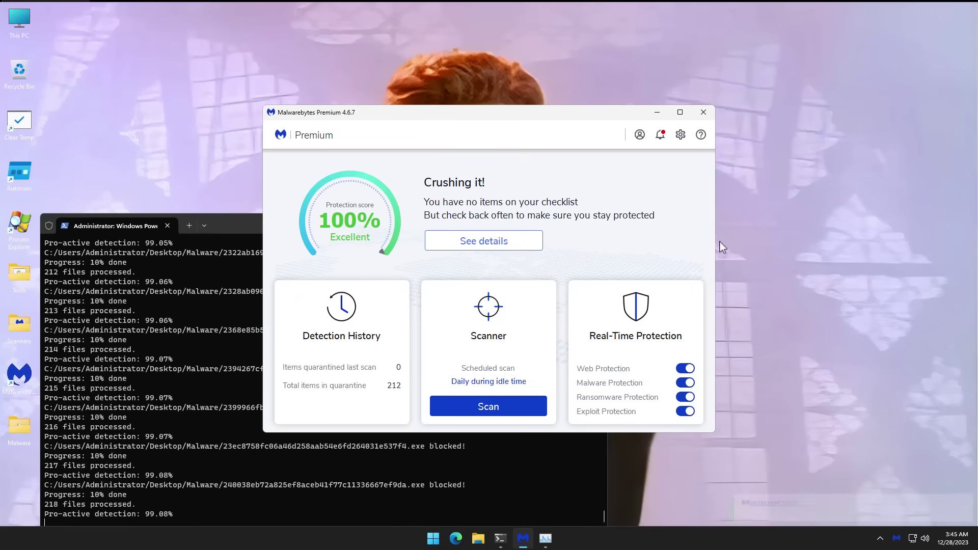
Step: Open Personalization's Background settings to restore the original blue fibre-optic wallpaper
right_click(771, 240)
click(799, 335)
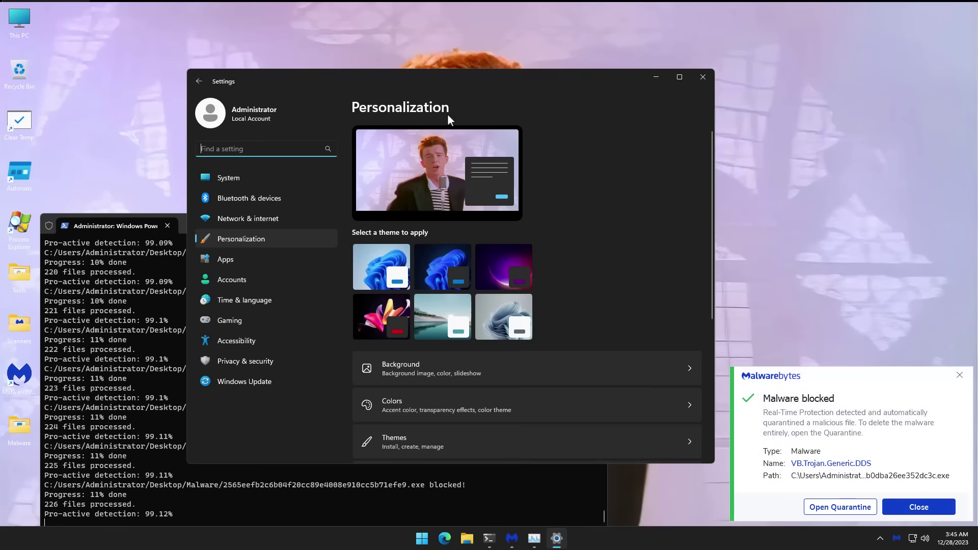
click(425, 363)
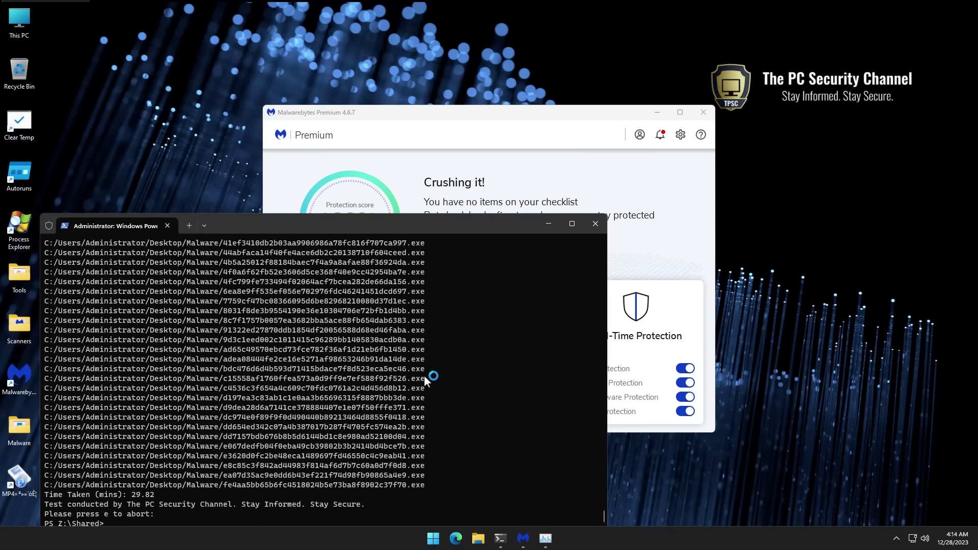
Step: Scroll up to the summary (98.31% detection, 34 missed), then minimize the PowerShell console
scroll(394, 385, up, 4)
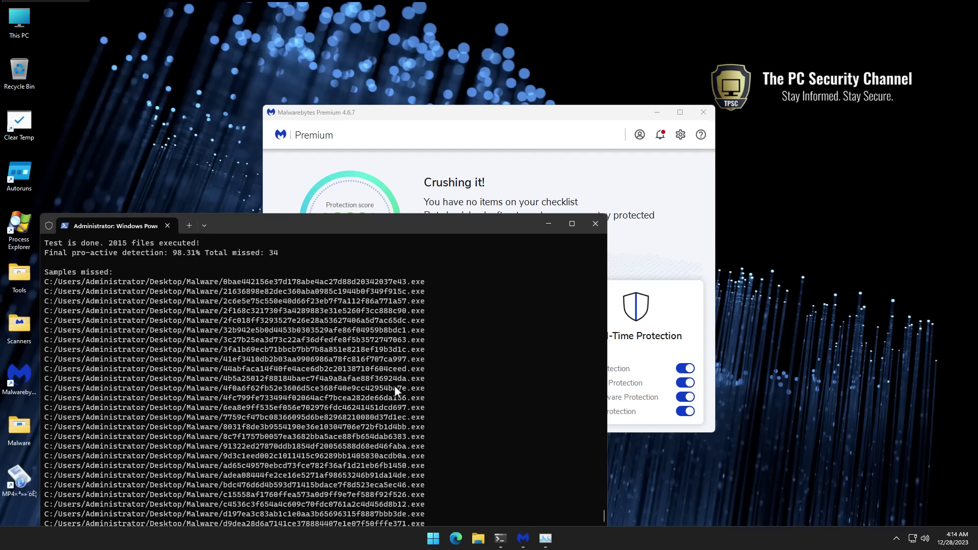
scroll(394, 385, up, 5)
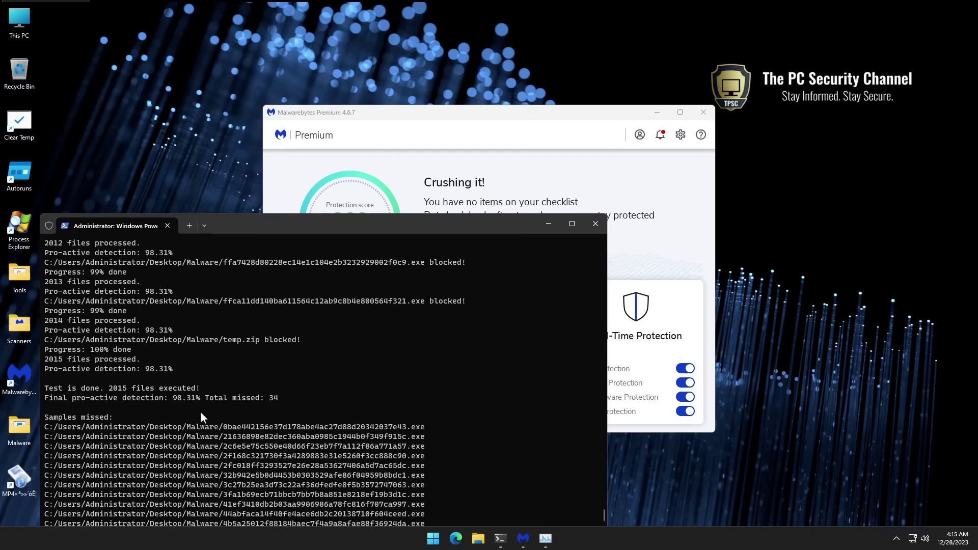
click(548, 223)
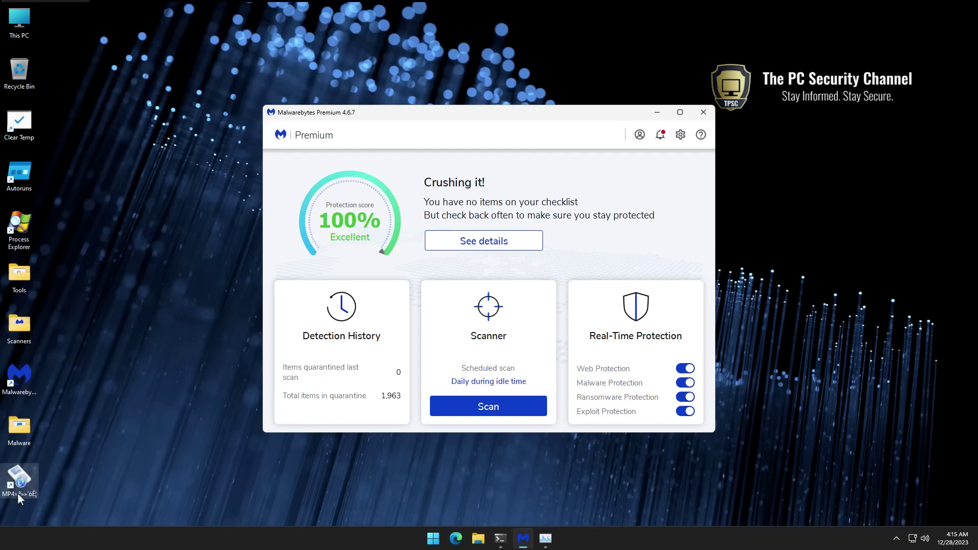
Step: Peek at the tray's background apps, then bring up Task Manager and scroll its Processes list
click(894, 539)
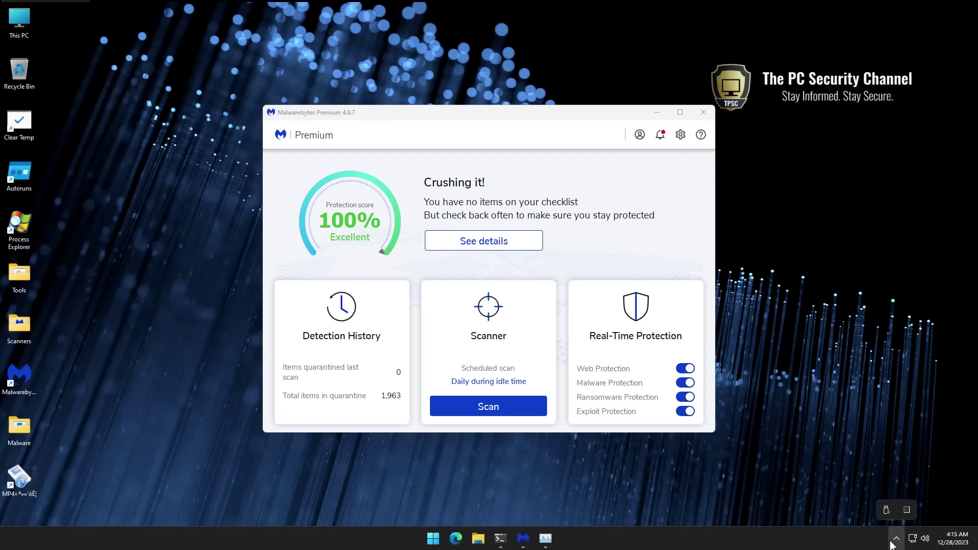
click(891, 541)
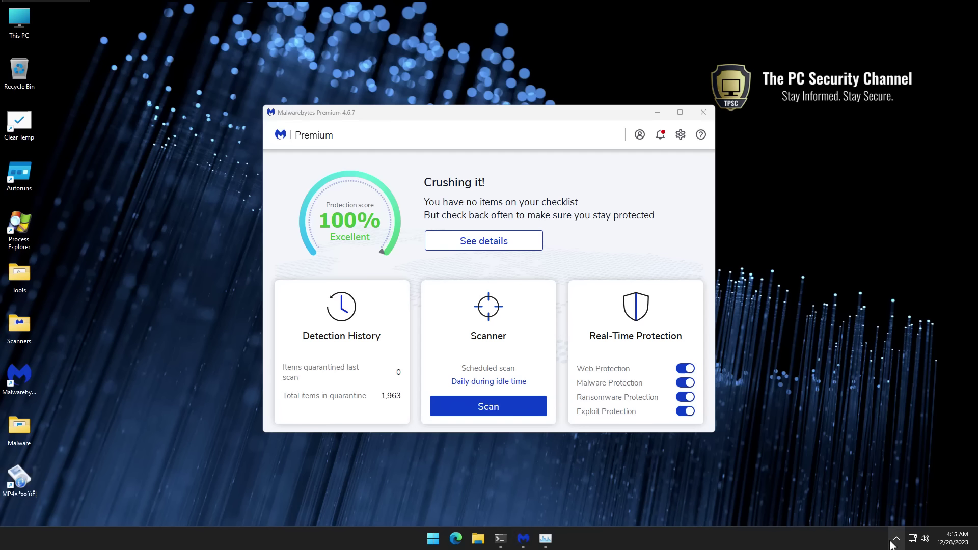
click(549, 542)
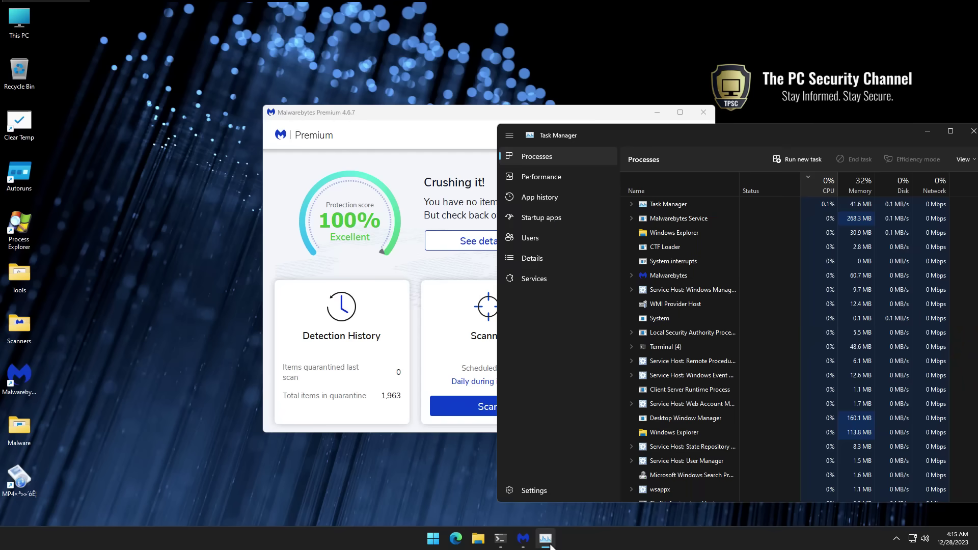
scroll(775, 366, down, 3)
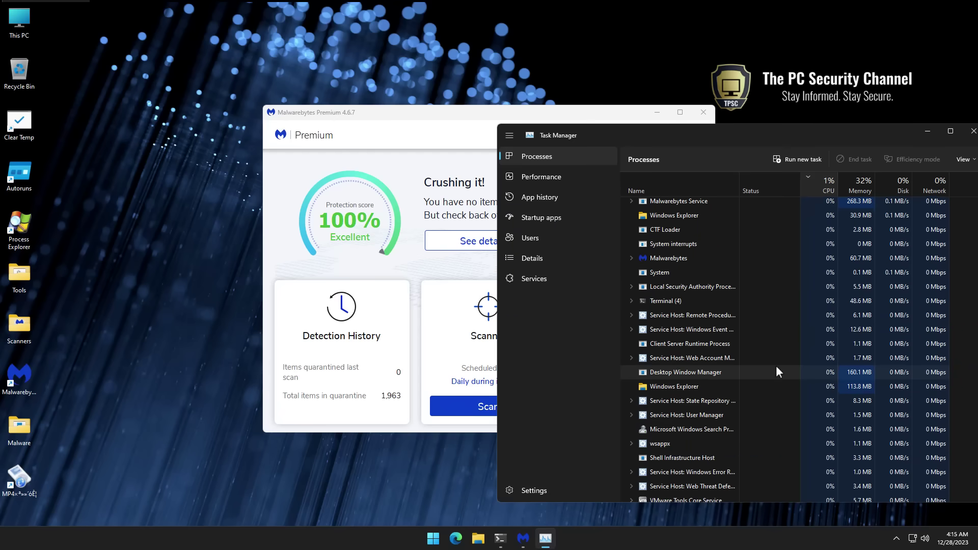
scroll(775, 365, down, 3)
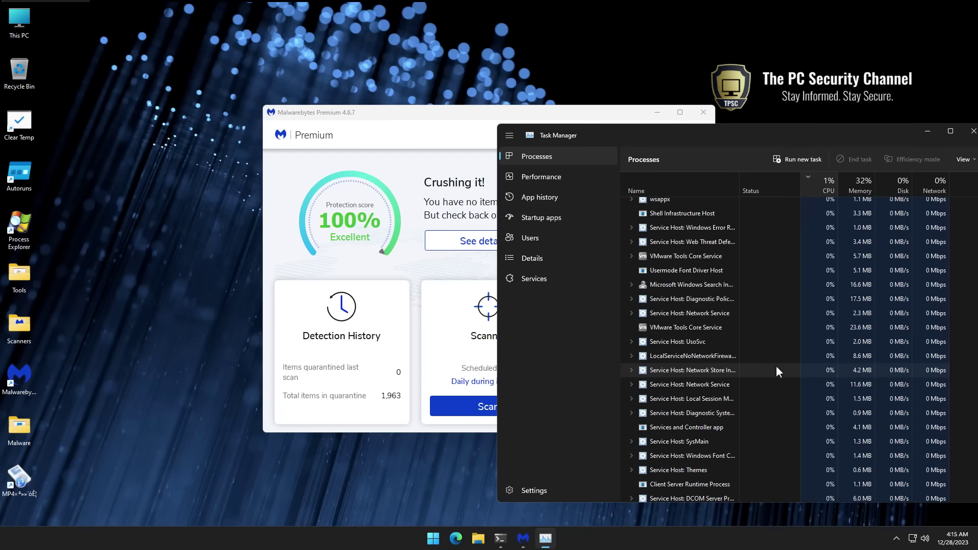
scroll(776, 371, up, 6)
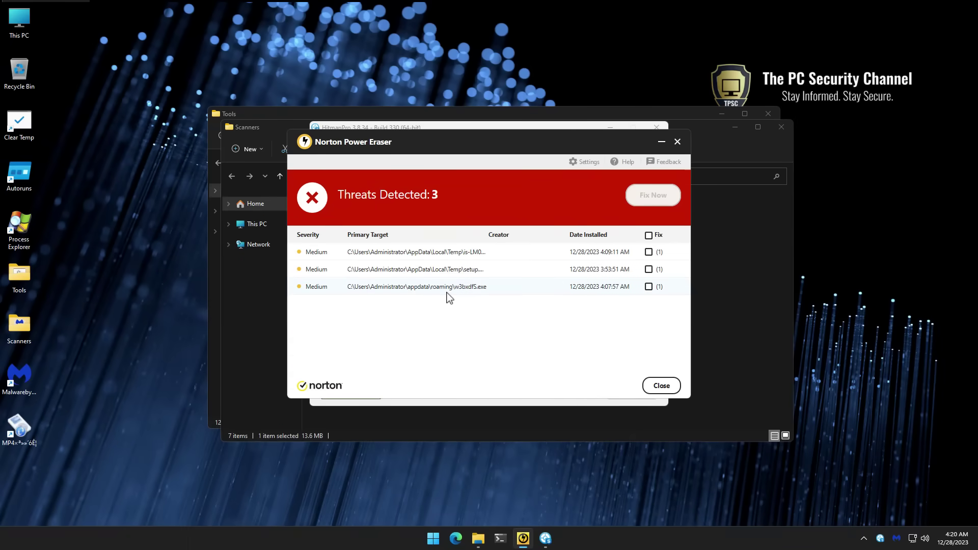
Step: Inspect the first Norton Power Eraser threat's analysis and file properties
click(510, 253)
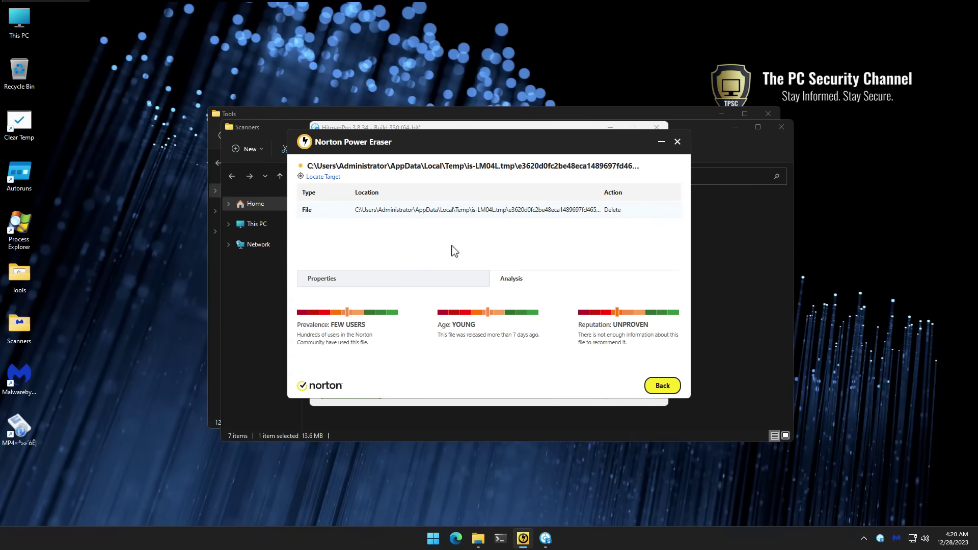
click(479, 278)
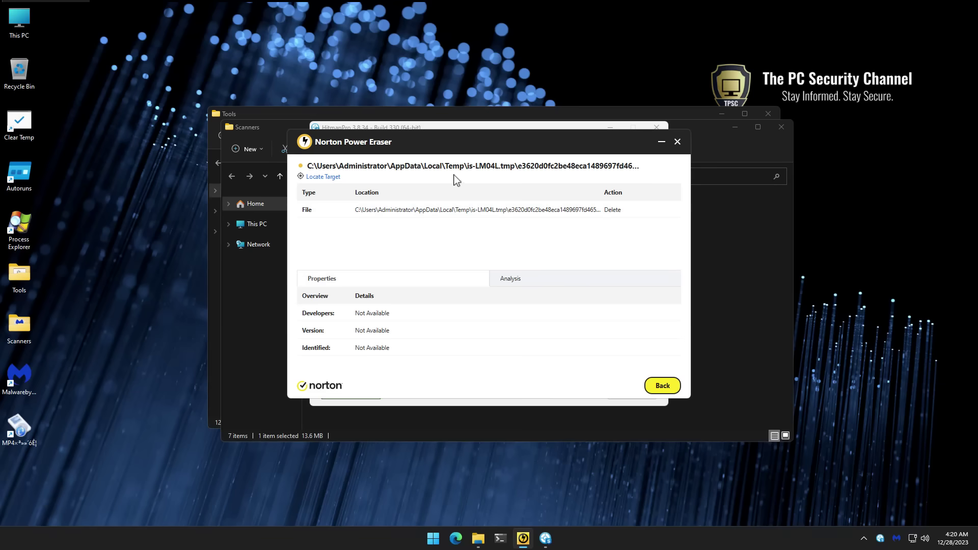
click(663, 386)
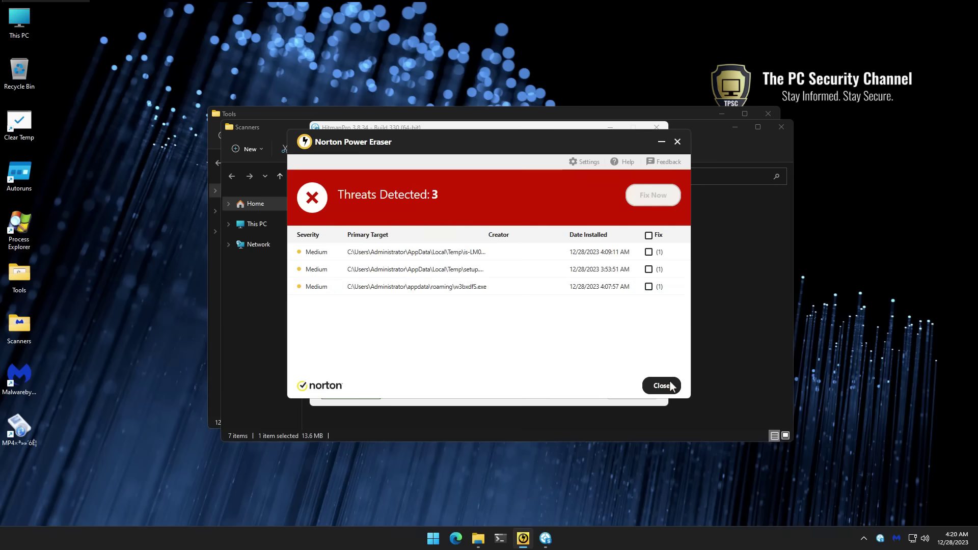
Step: Inspect the w3bxdfS.exe threat's details and properties, then set HitmanPro aside
click(438, 287)
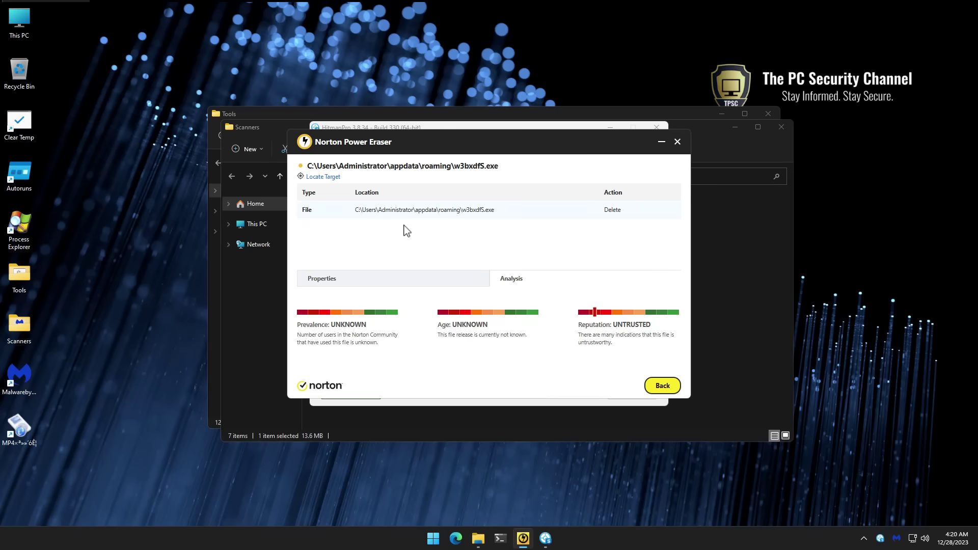
click(396, 275)
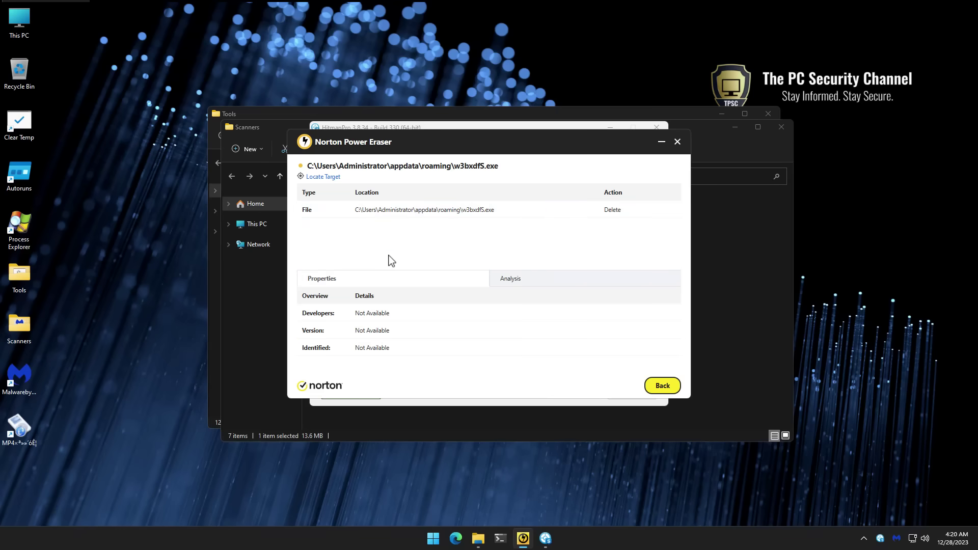
click(665, 388)
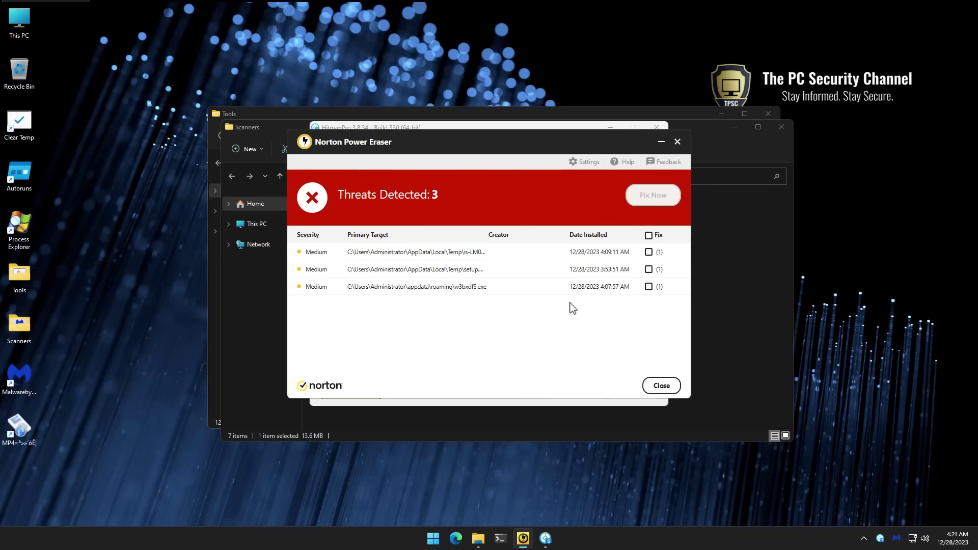
key(alt+Tab)
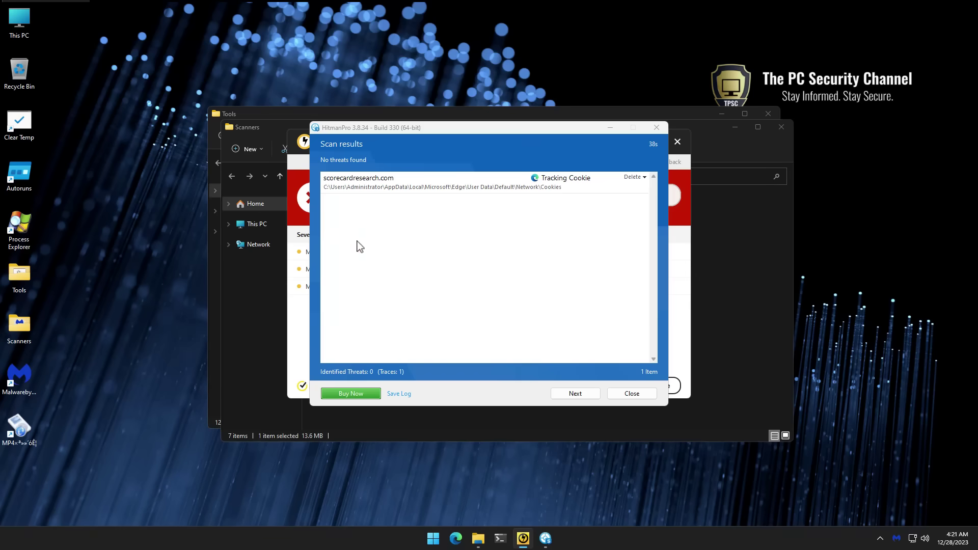
click(609, 127)
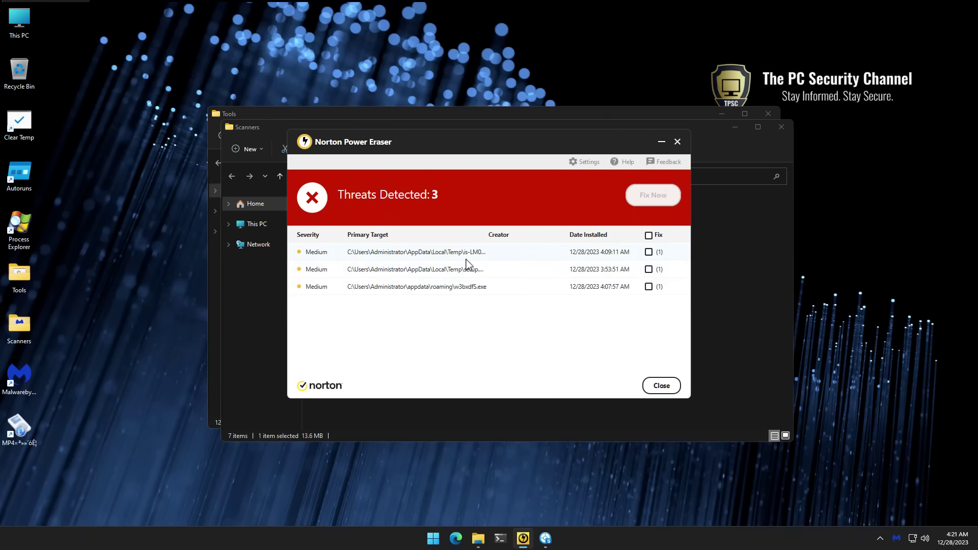
Step: Locate w3bxdfS.exe in the Roaming folder and view its file properties
click(452, 292)
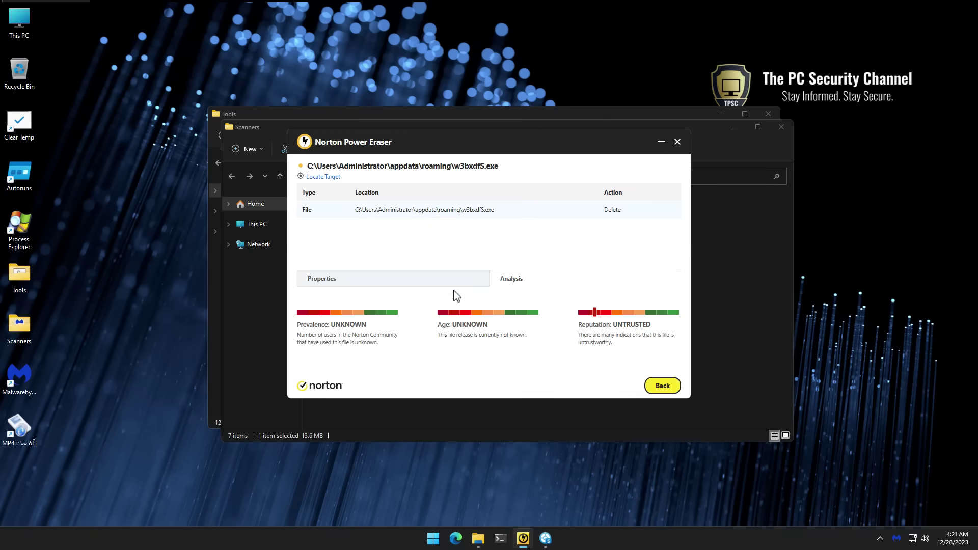
click(325, 177)
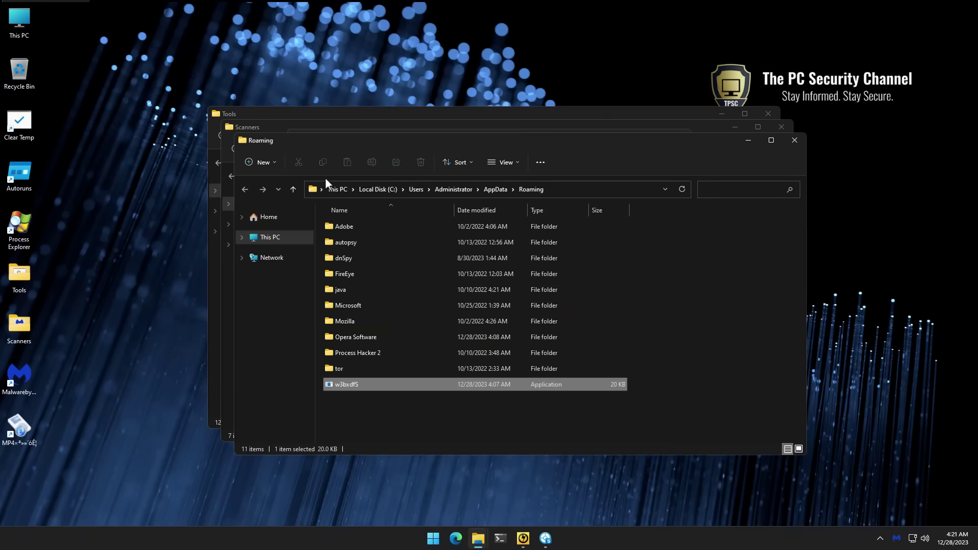
right_click(362, 385)
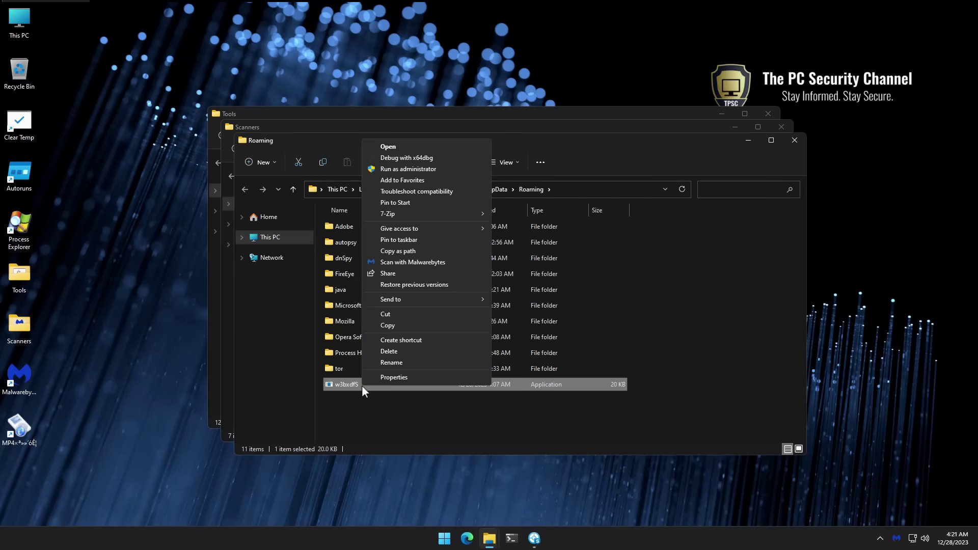
click(377, 379)
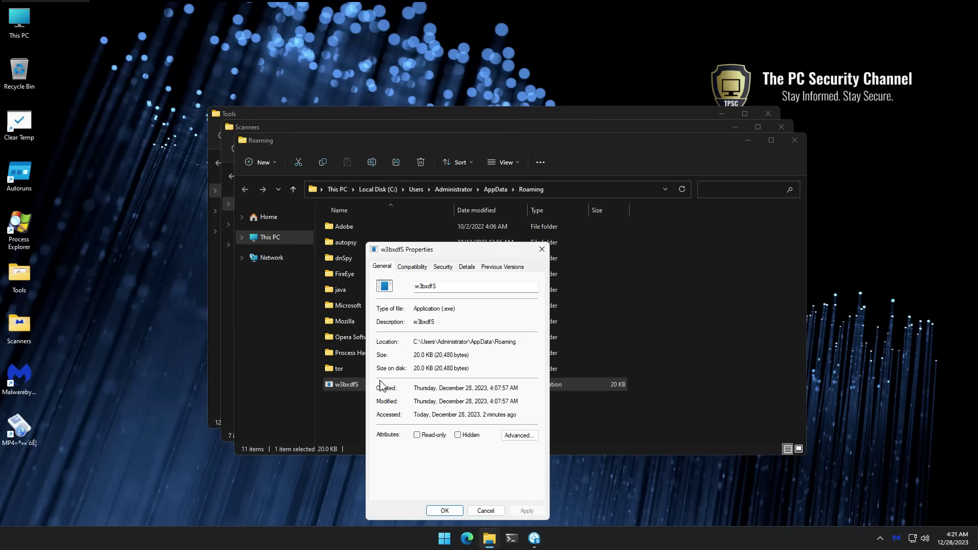
click(542, 249)
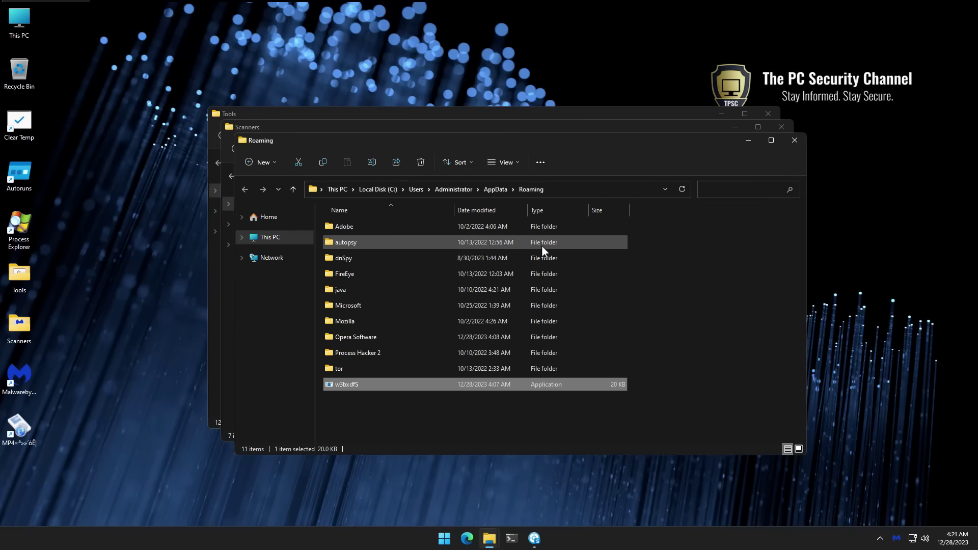
Step: Run w3bxdfS.exe so Malwarebytes blocks it, dismiss both alerts, and close the Roaming window
double_click(485, 390)
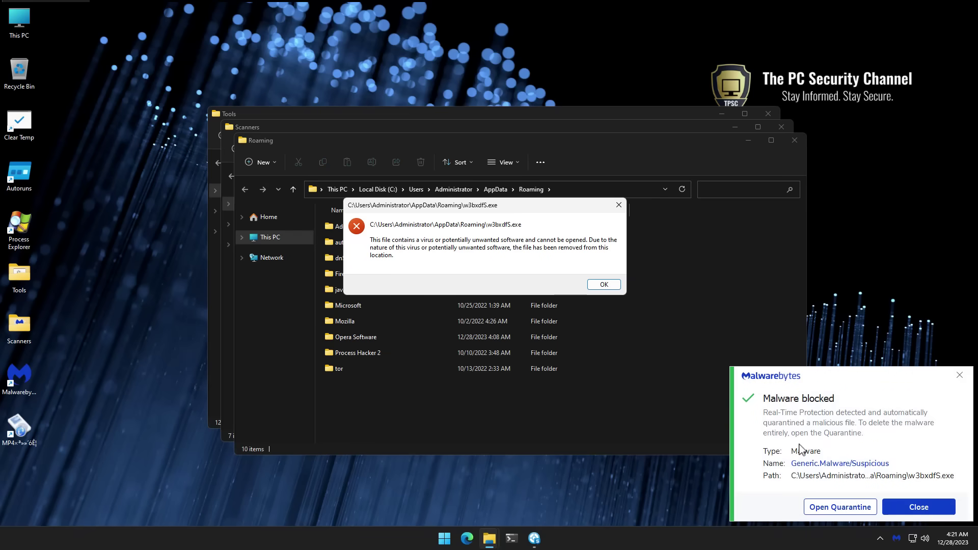
click(604, 285)
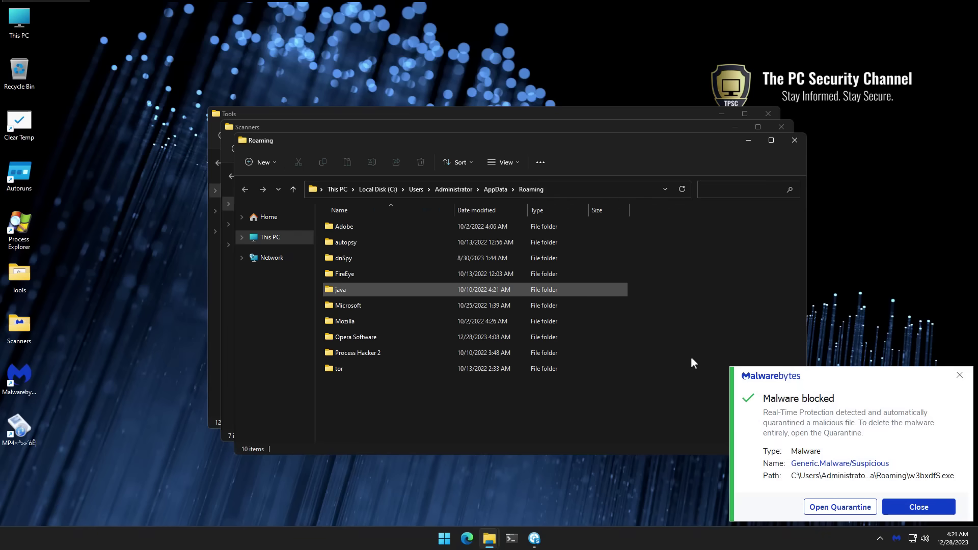
click(897, 515)
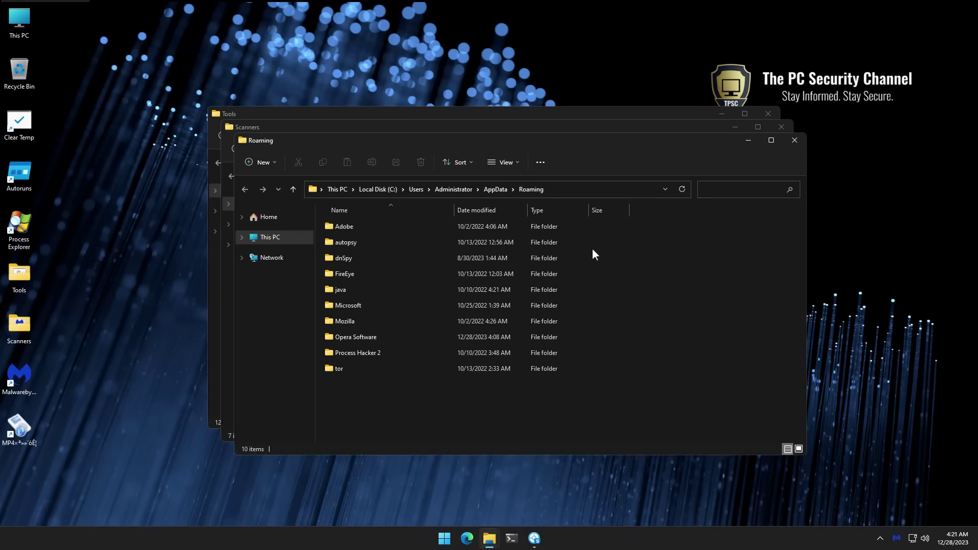
click(789, 143)
Step: Close the Scanners and Tools folder windows, then close HitmanPro after its no-threats result
click(781, 128)
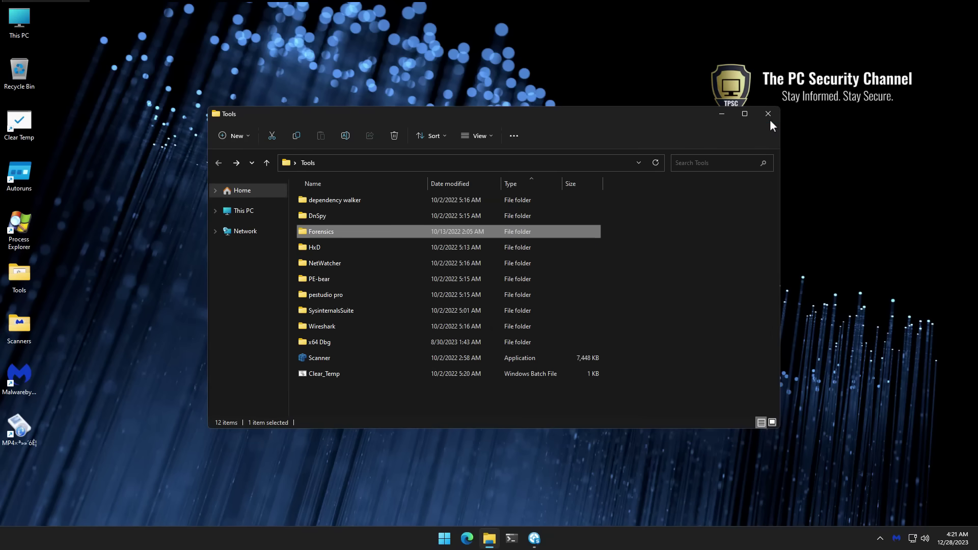
click(769, 117)
click(540, 538)
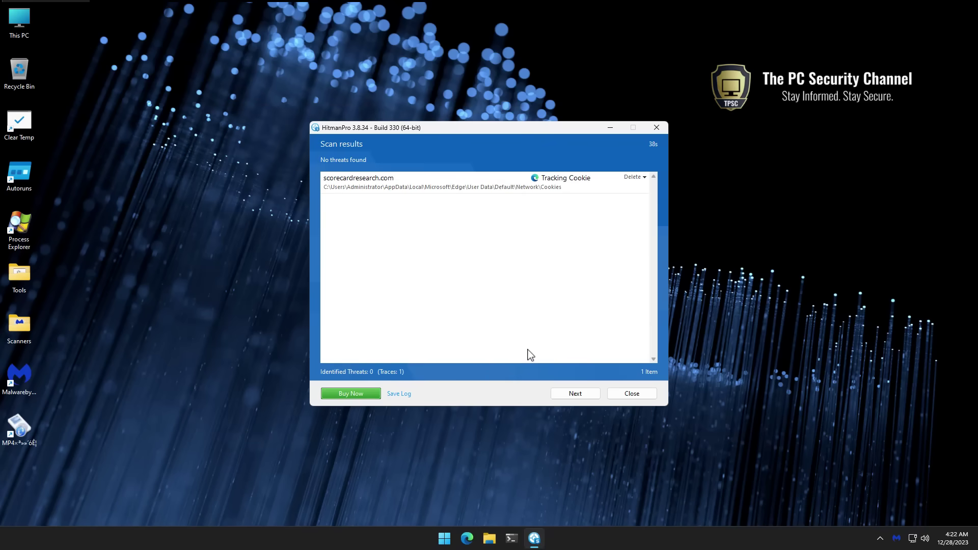
click(617, 396)
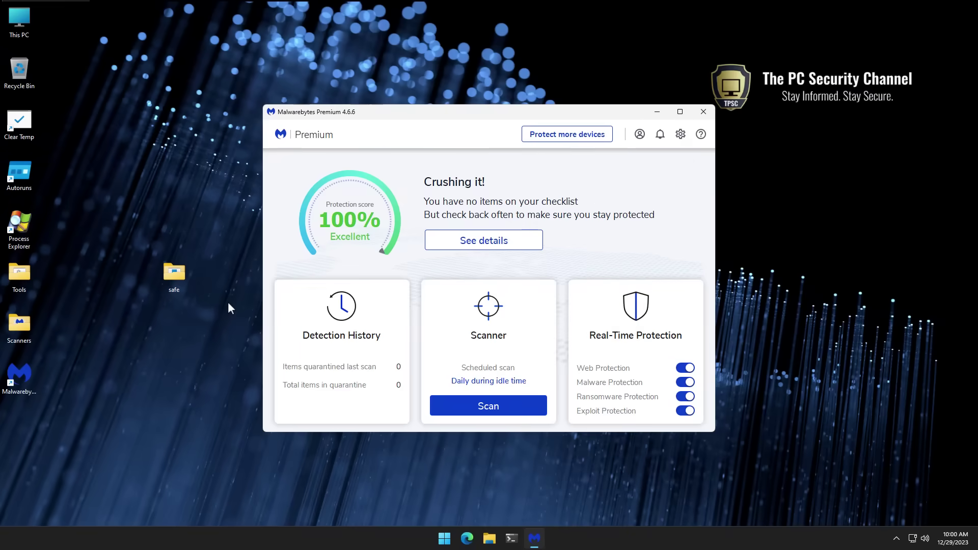
Step: Browse the 2,031 files in the desktop safe folder, close it, and bring up its context menu
drag(221, 238, 137, 313)
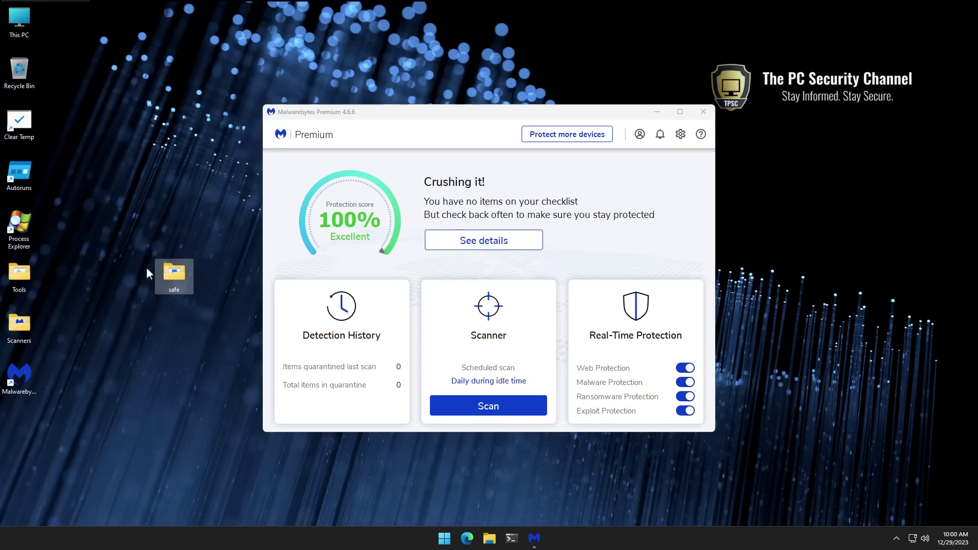
double_click(177, 279)
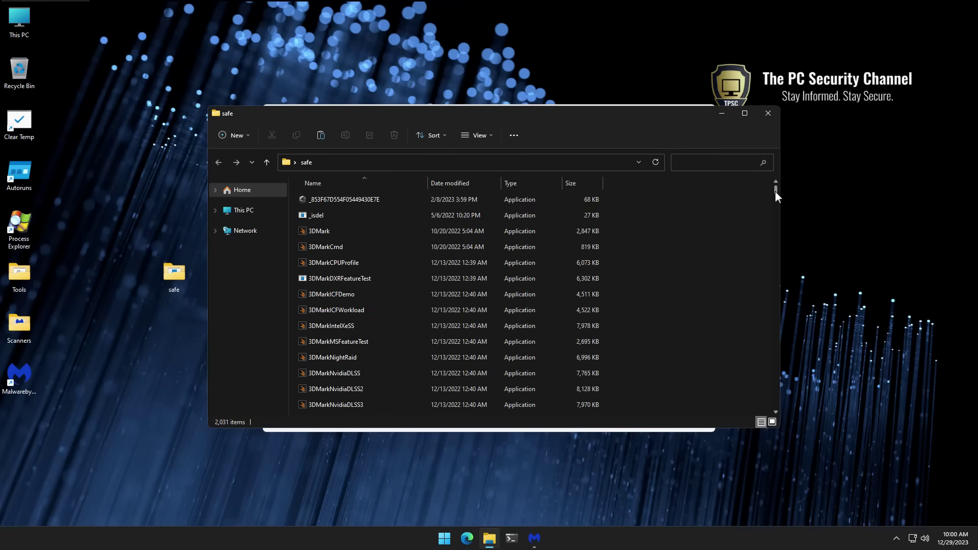
drag(776, 191, 796, 403)
click(767, 114)
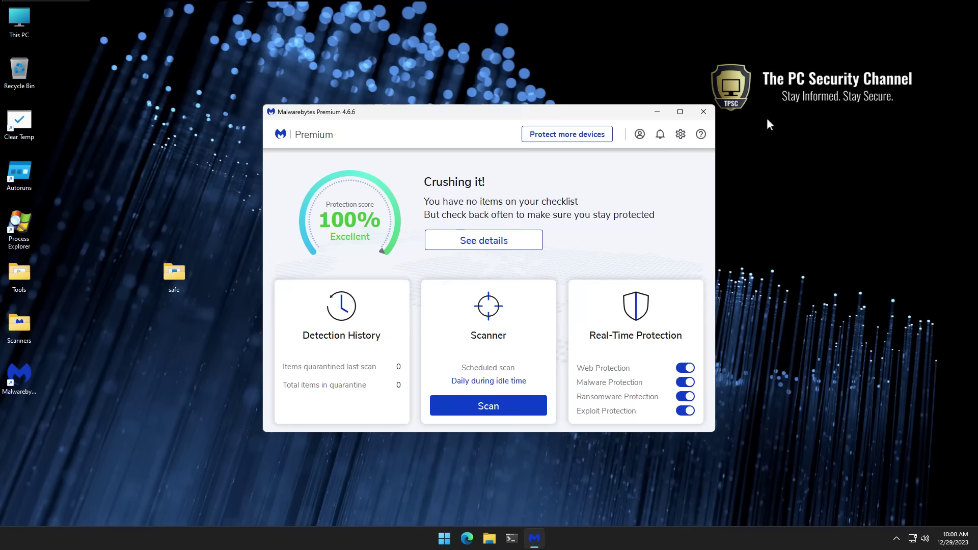
right_click(169, 278)
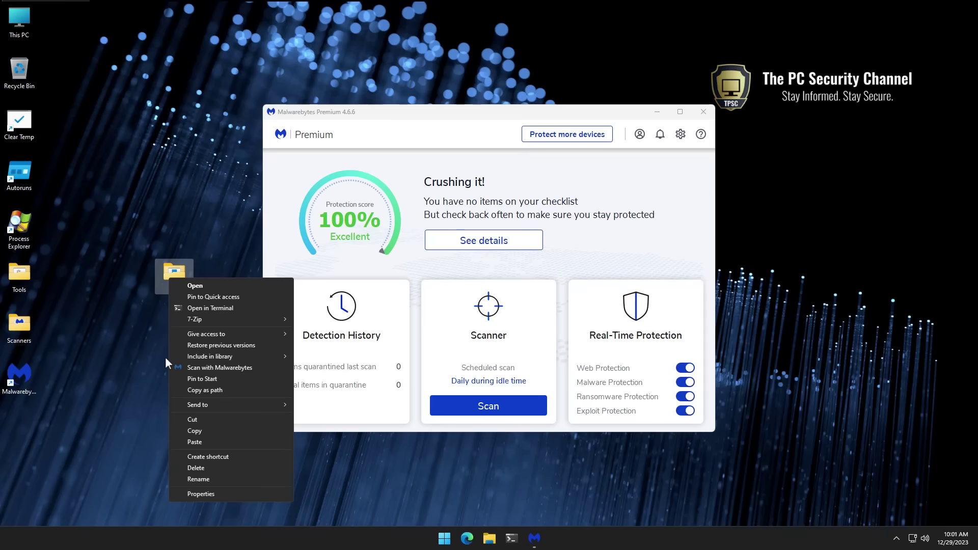
Step: Scan the safe folder with Malwarebytes, which flags 46 detections among 4,016 scanned items
click(203, 369)
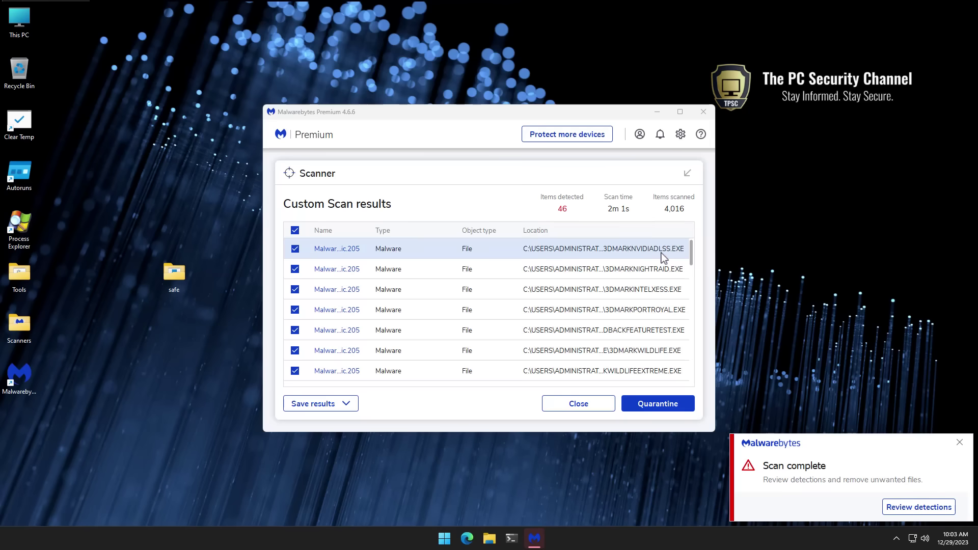
Step: Widen the scan results and scroll through all 46 detections, mostly Malware.Heuristic.205
drag(690, 250, 691, 263)
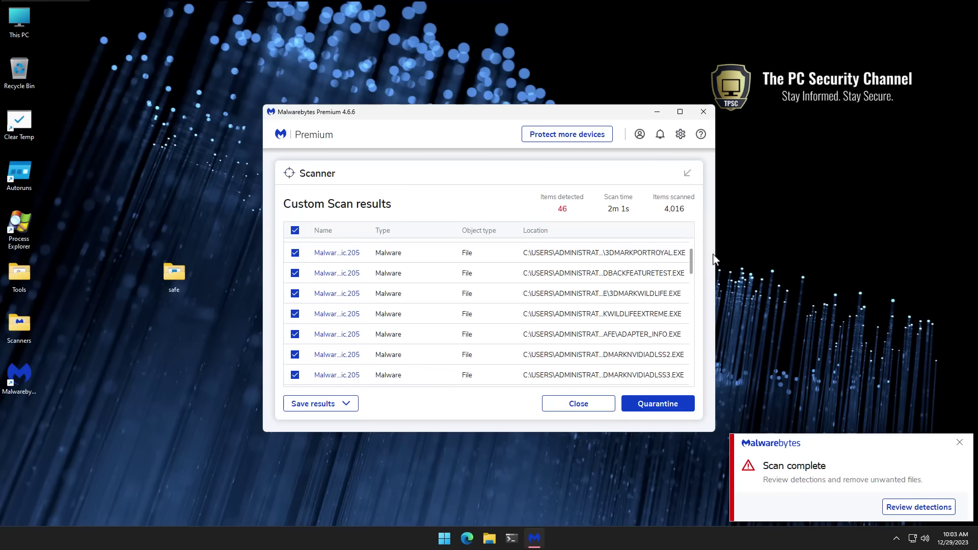
drag(716, 252, 845, 237)
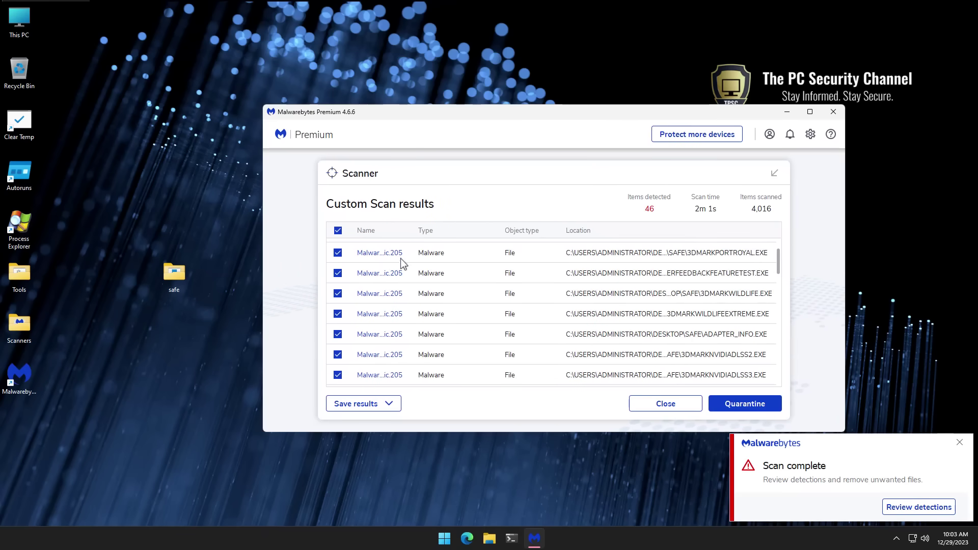
scroll(387, 339, down, 2)
scroll(387, 338, down, 5)
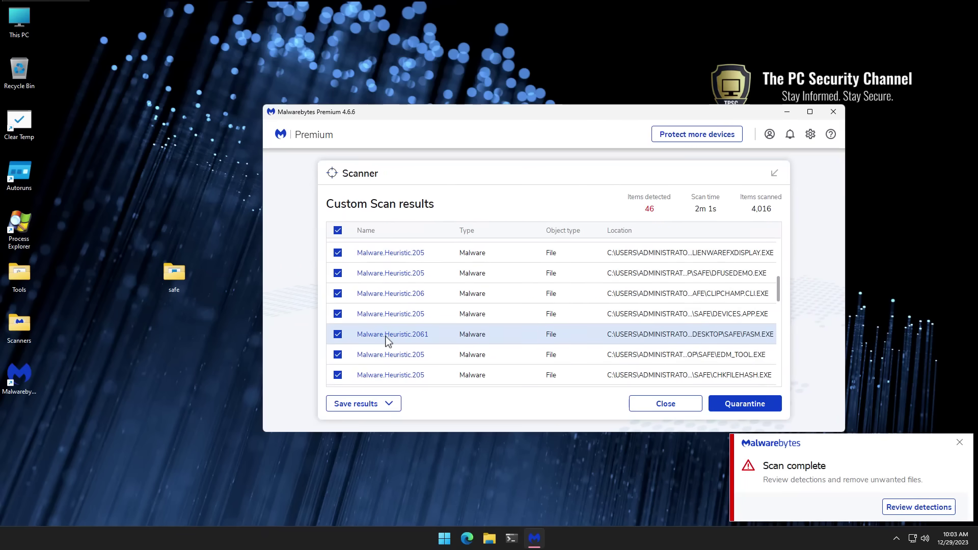
scroll(387, 340, down, 3)
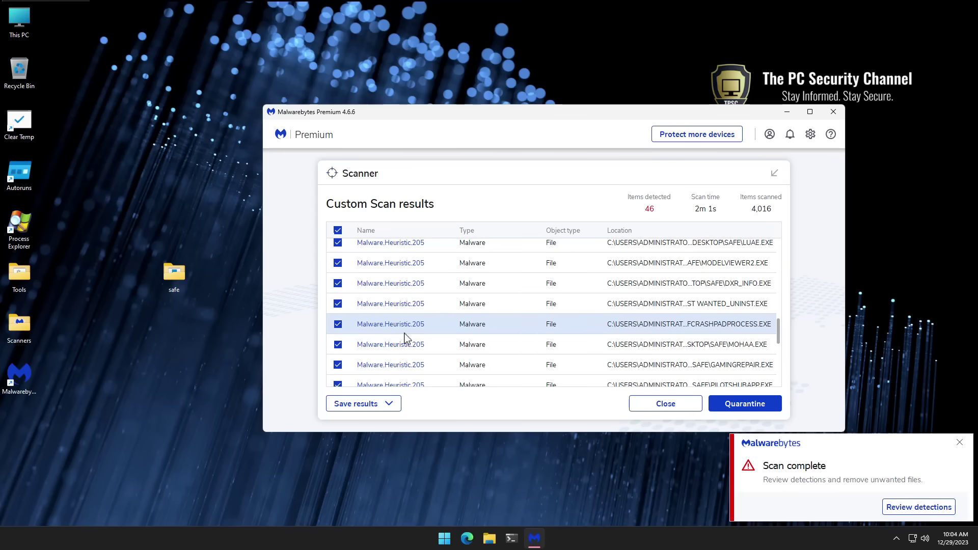
scroll(561, 338, down, 1)
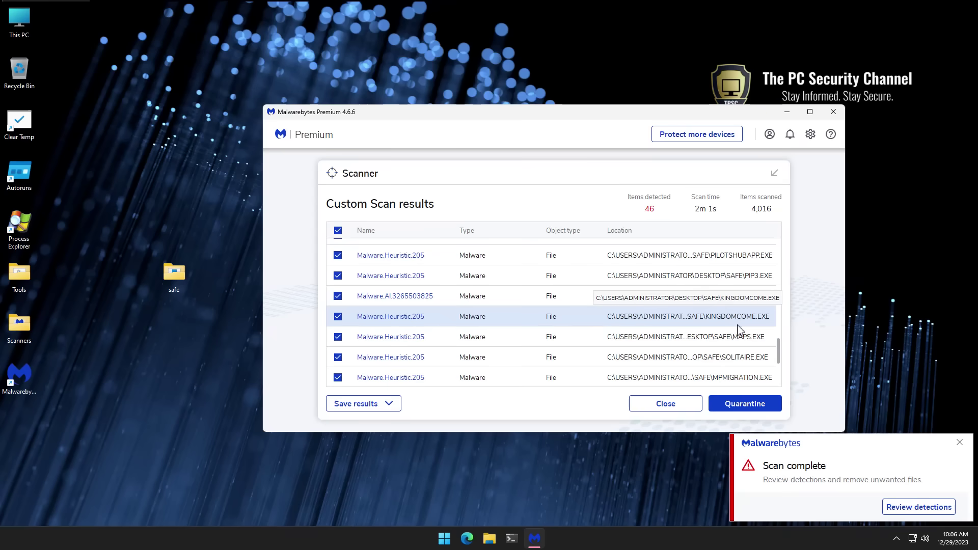
scroll(771, 329, down, 2)
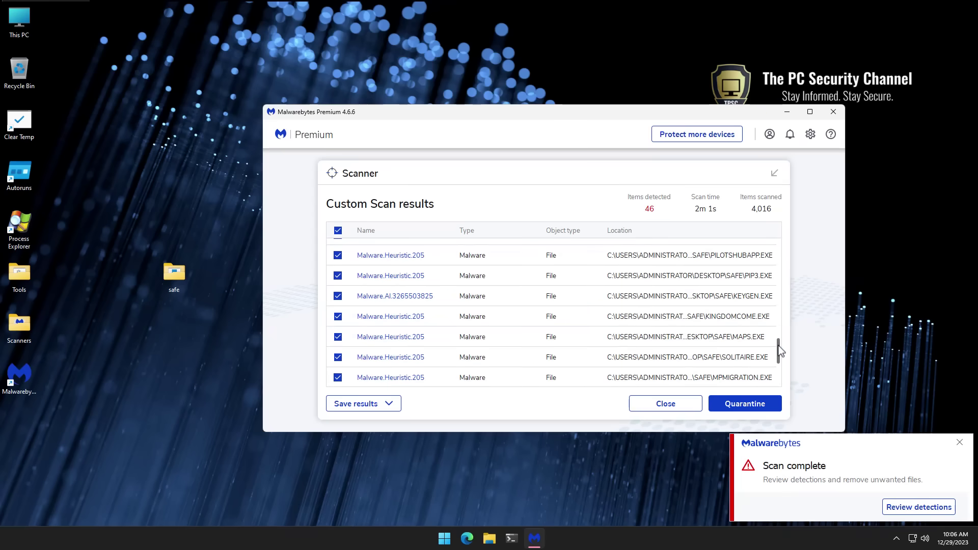
drag(780, 350, 779, 376)
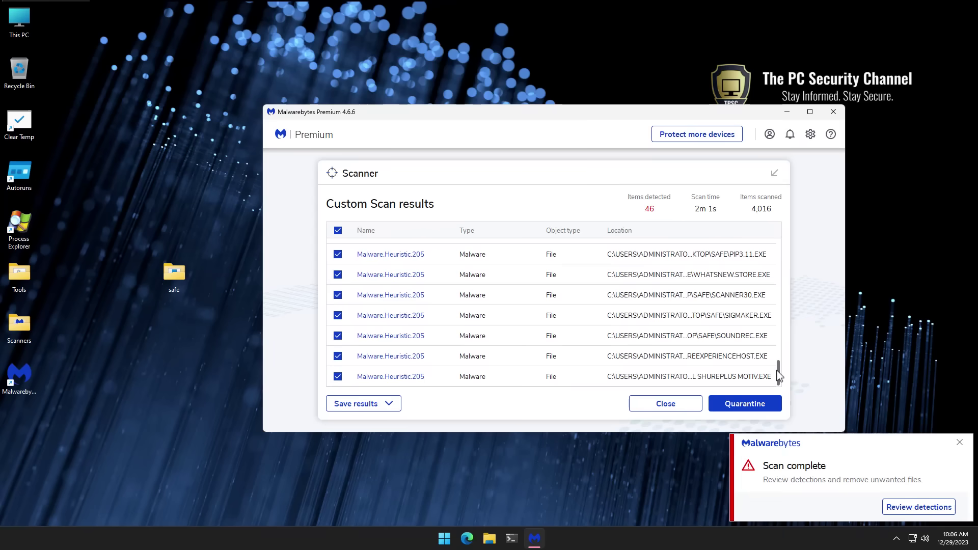
Step: Reopen the safe folder and search it for 'mohaa'
double_click(182, 276)
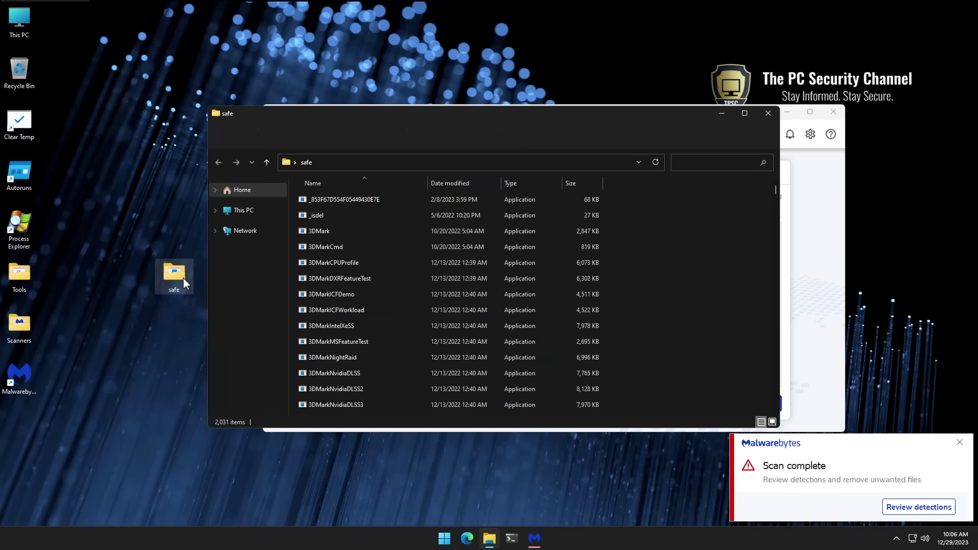
click(373, 279)
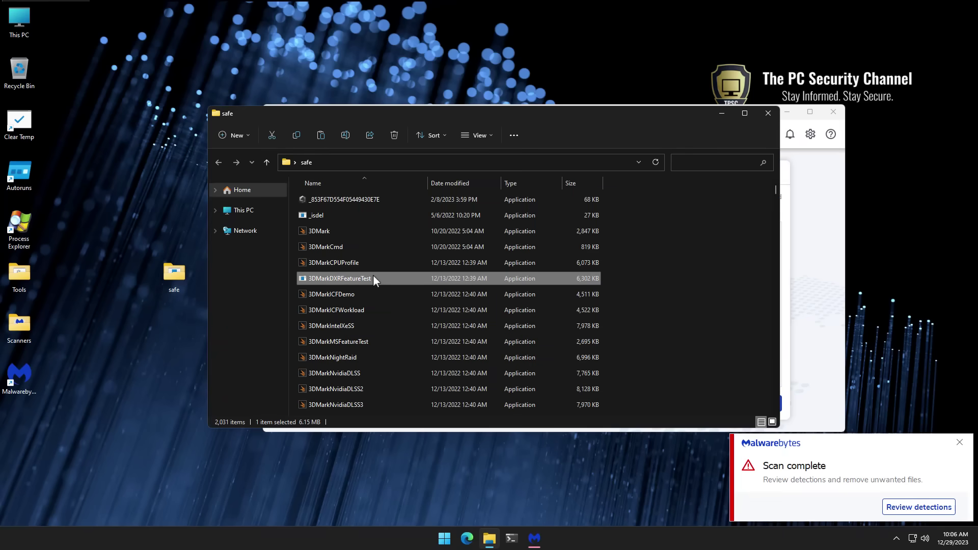
key(ctrl+e)
text(mohaa)
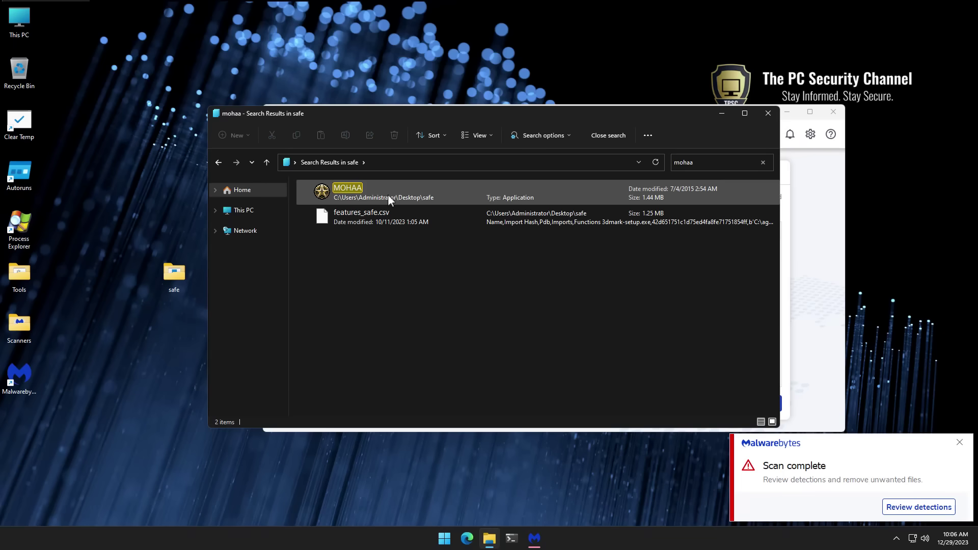
Step: Try launching MOHAA and dismiss the Malwarebytes virus block warning
click(351, 193)
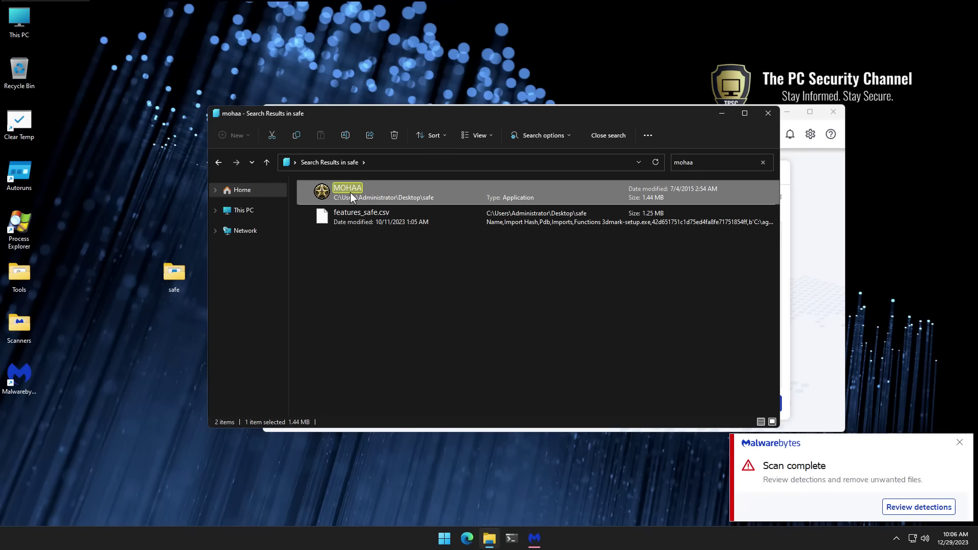
double_click(350, 192)
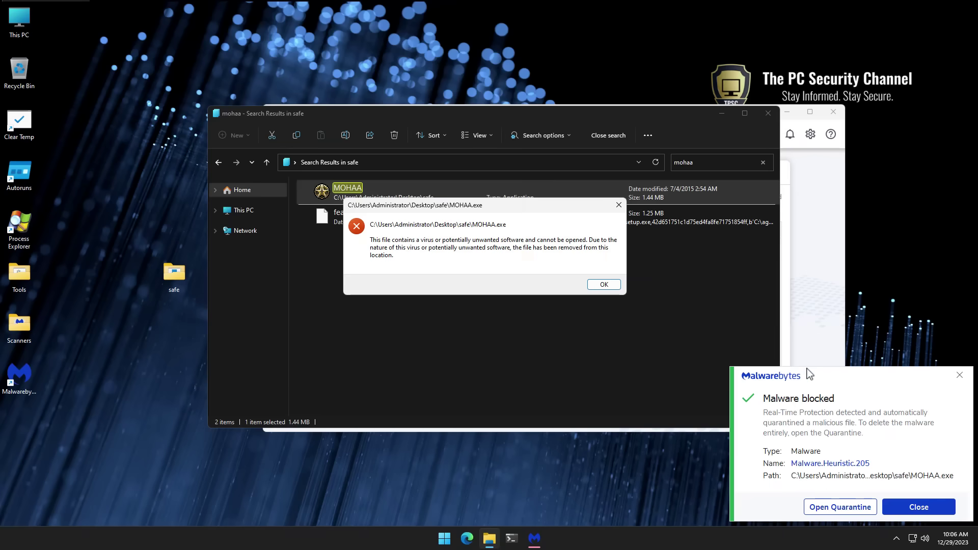
click(597, 285)
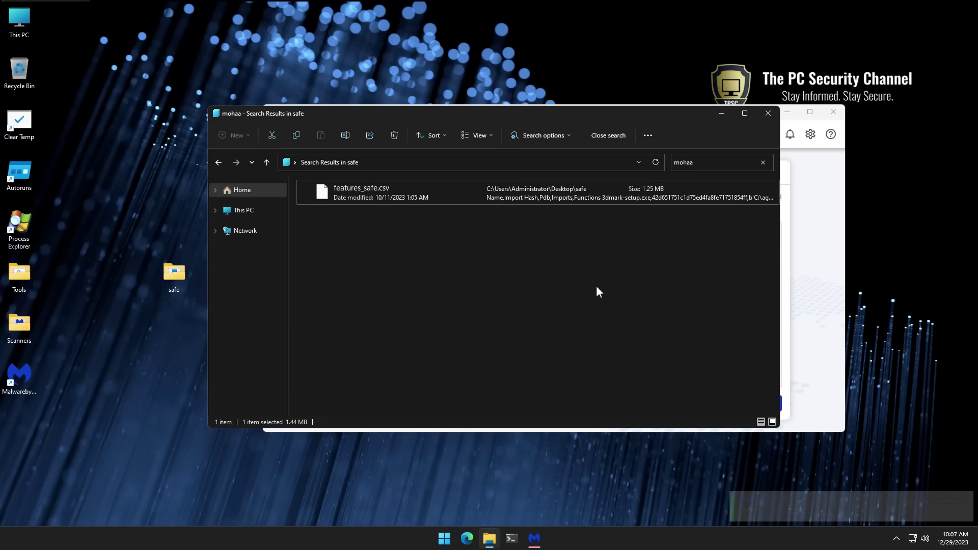
Step: Bring Malwarebytes to the front, showing 1,964 items in quarantine
click(797, 290)
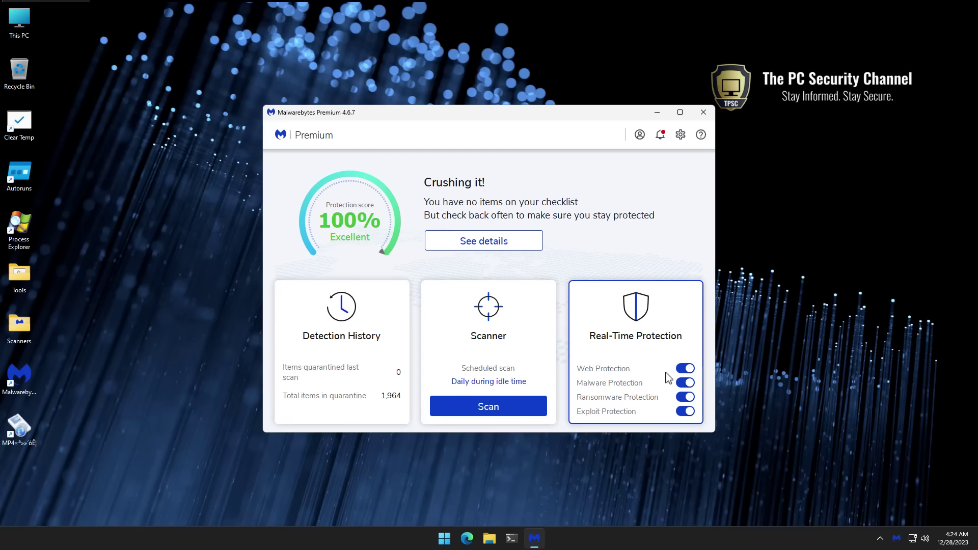
click(685, 368)
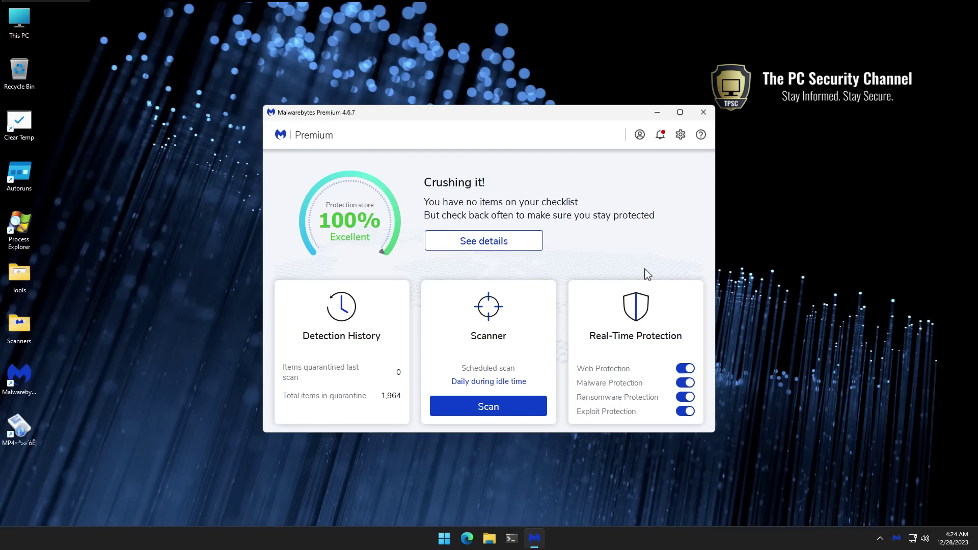
right_click(444, 538)
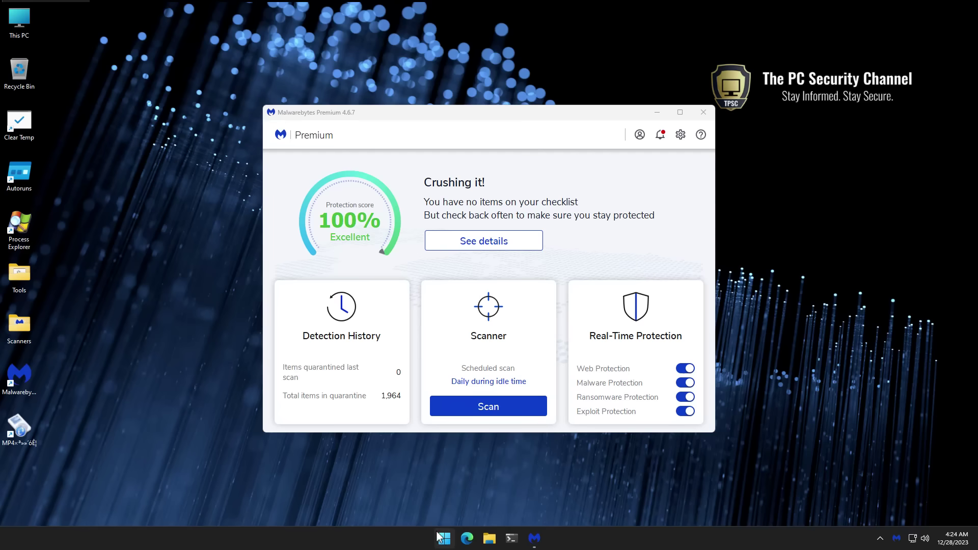
click(416, 417)
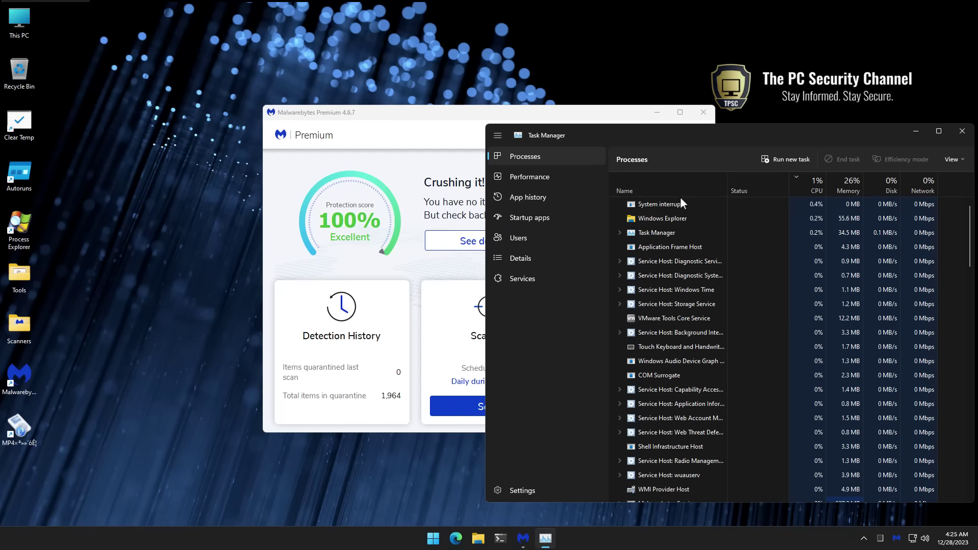
click(676, 214)
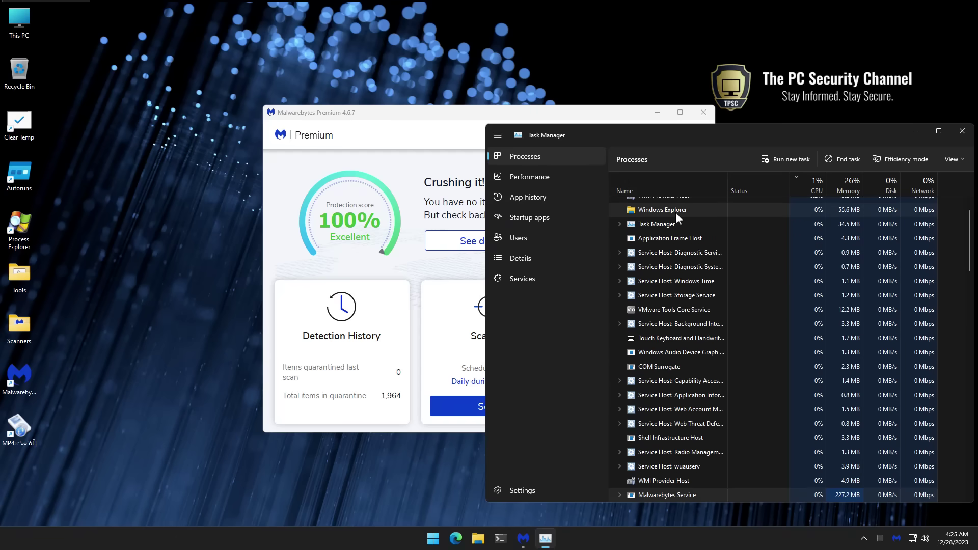
scroll(800, 472, down, 2)
click(796, 452)
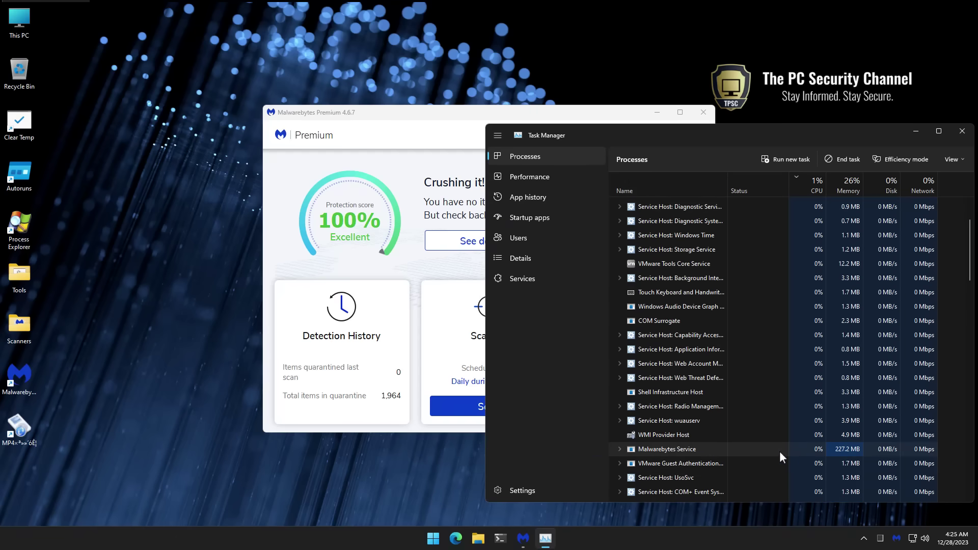
scroll(779, 451, down, 10)
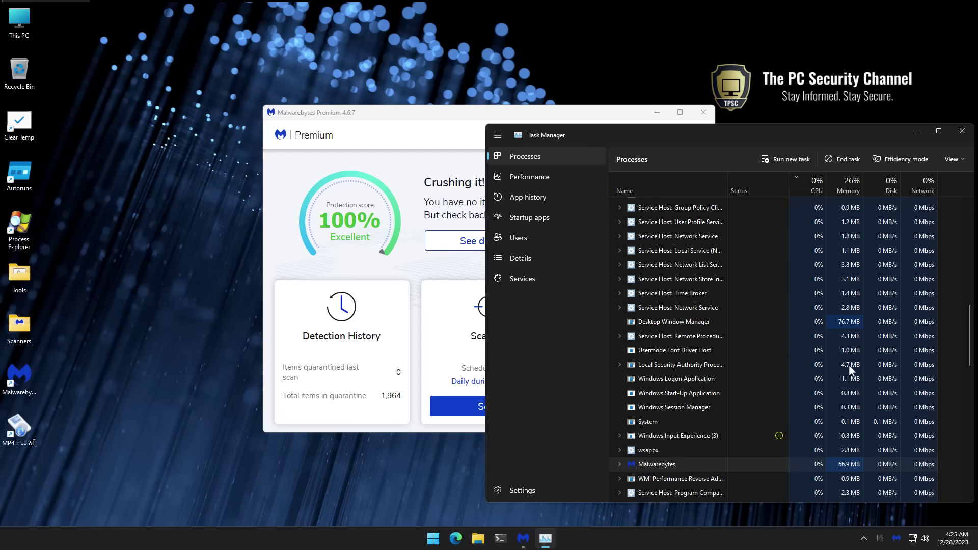
click(962, 132)
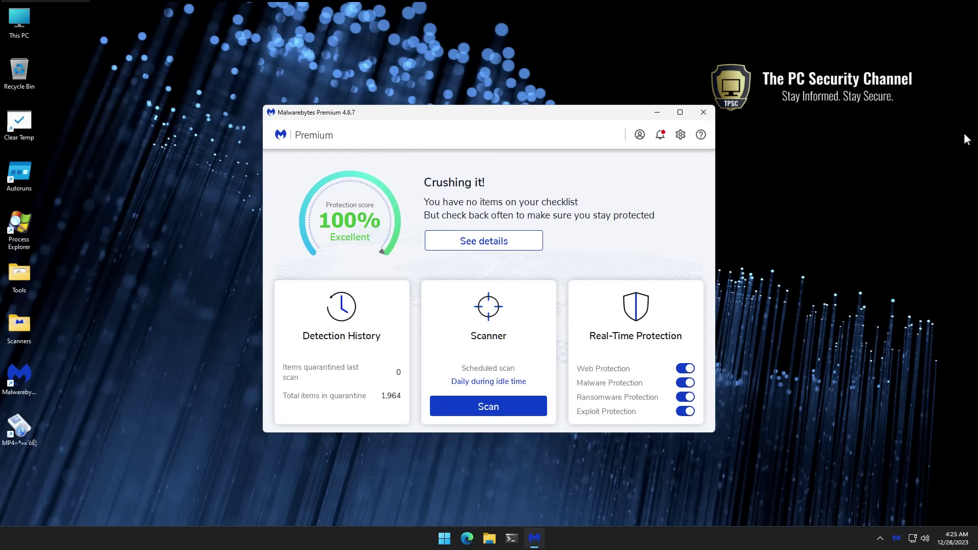